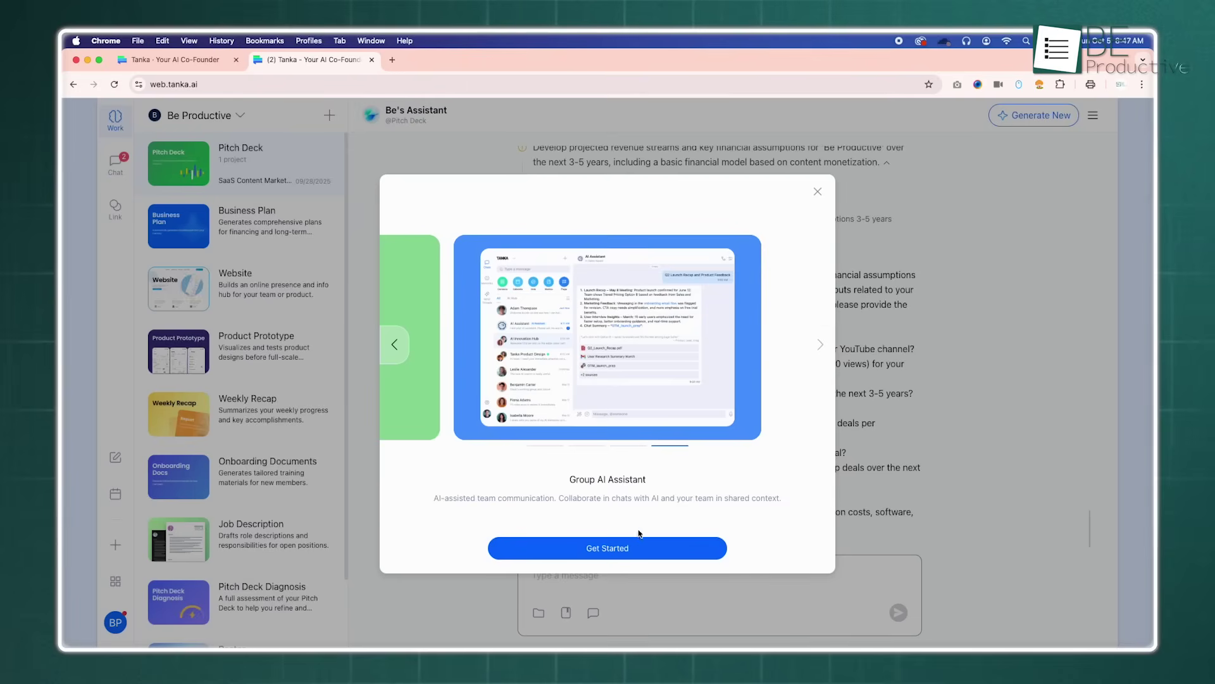
- Dismiss the onboarding, read the financial-model questions, and bring up the chat list
click(623, 551)
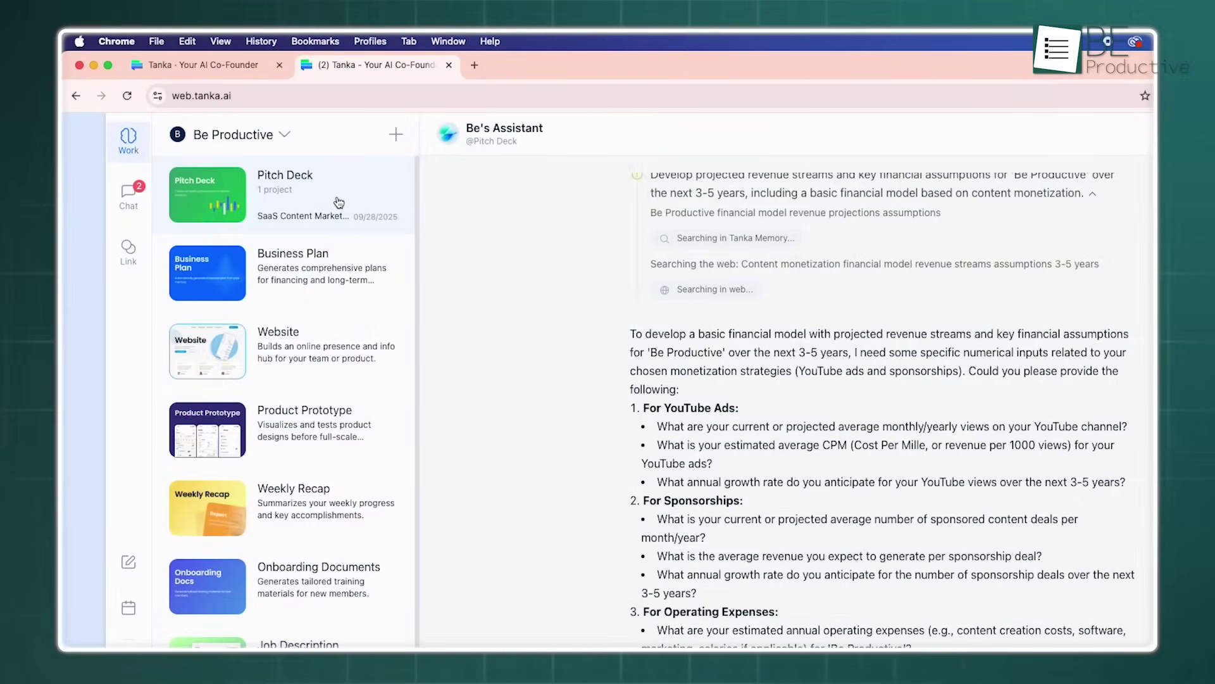
scroll(338, 203, down, 2)
scroll(339, 199, up, 2)
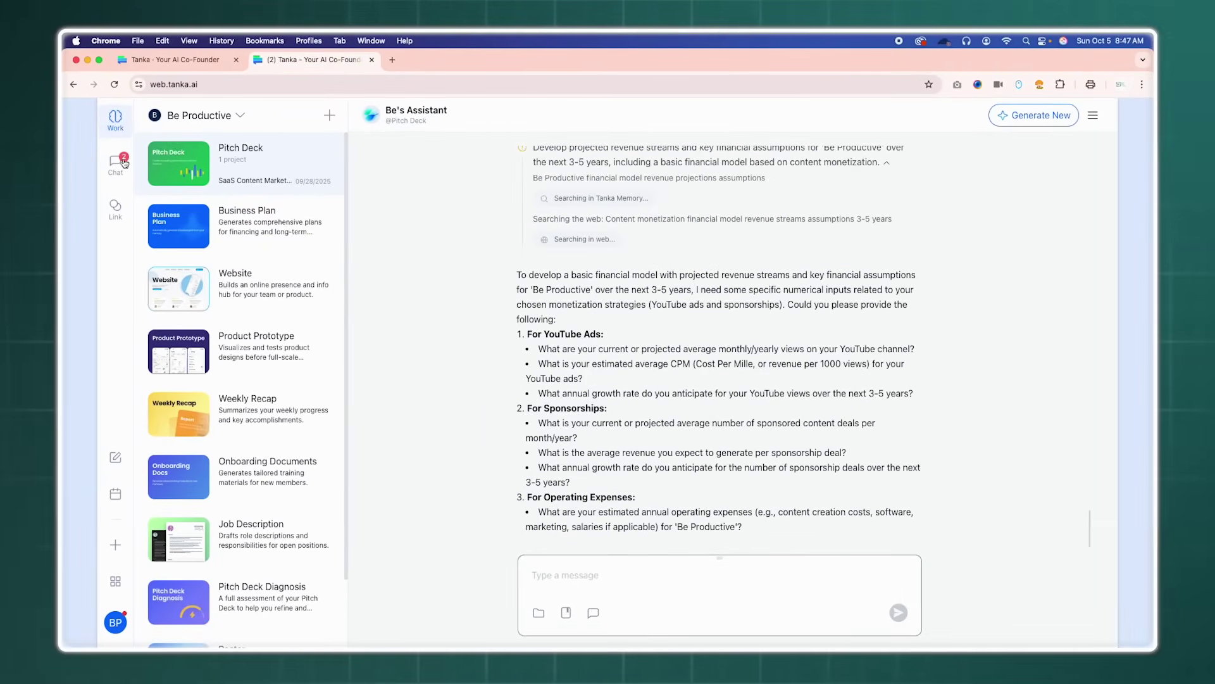
click(121, 165)
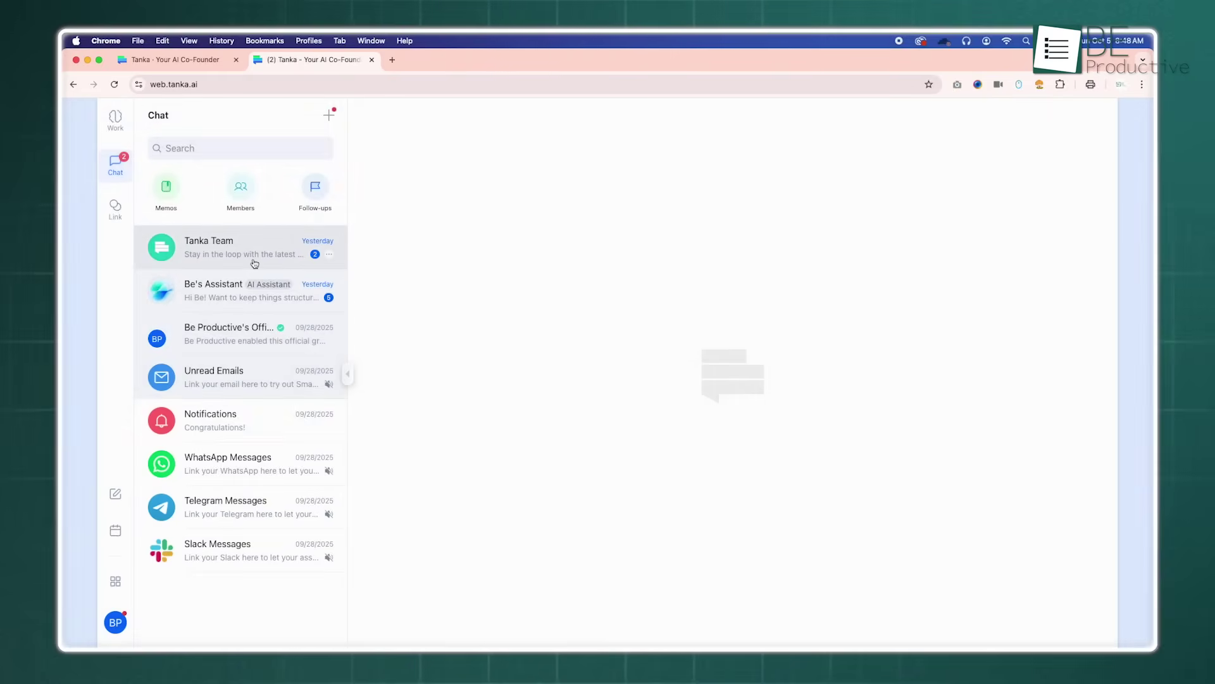
- View the Be's Assistant chat, then the Be Productive Official Group chat
click(243, 294)
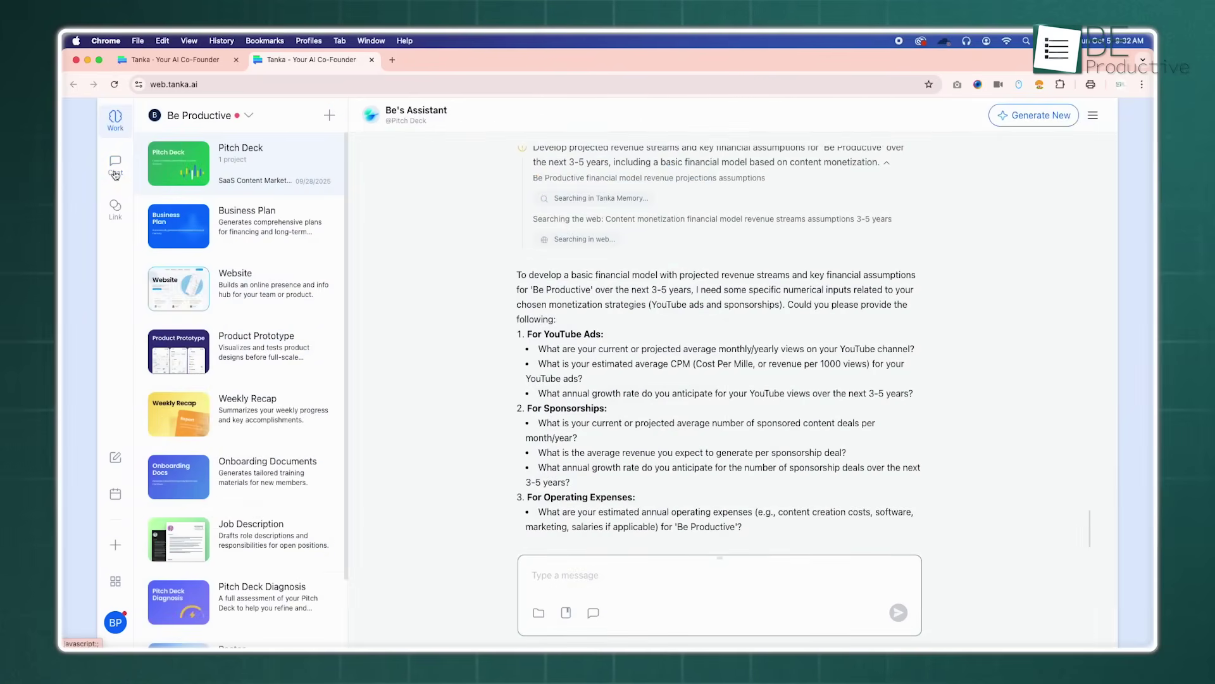
click(114, 164)
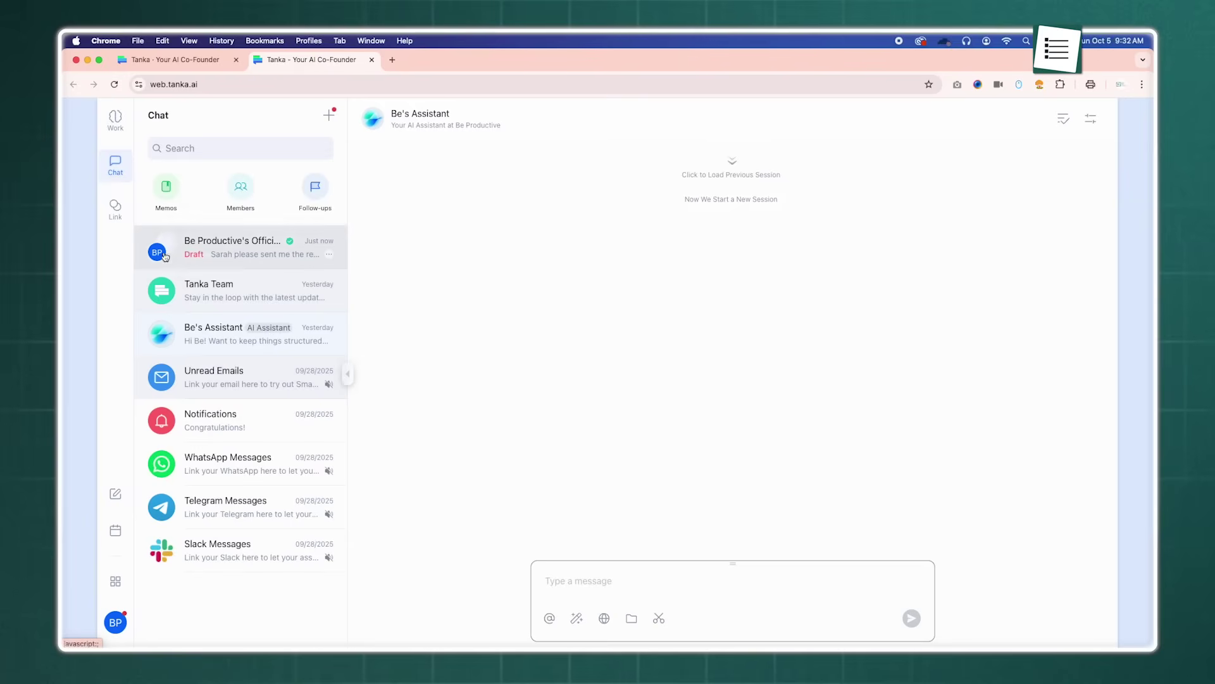
click(252, 249)
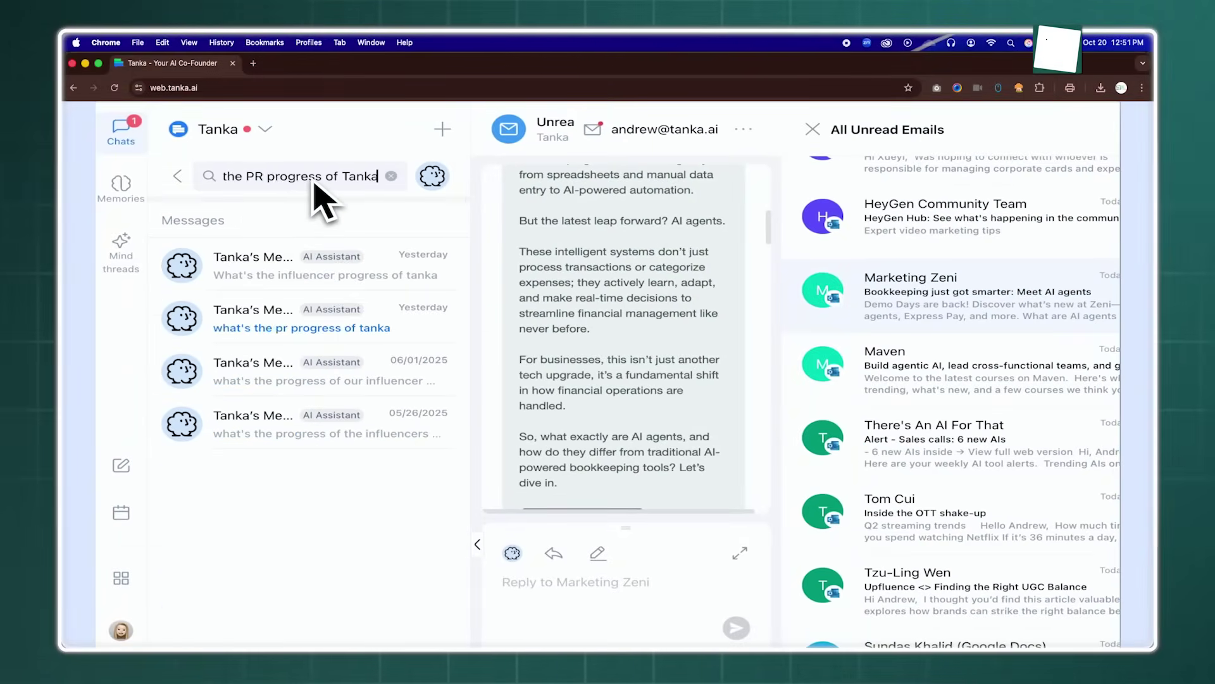
text(3 mon)
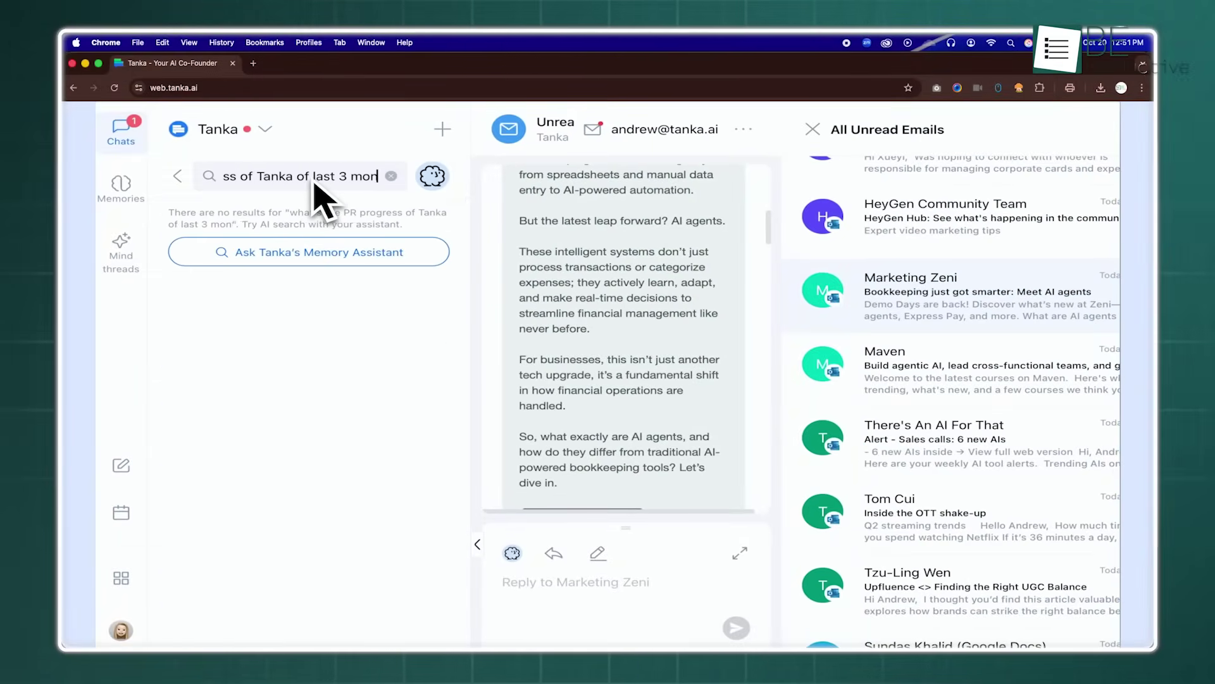
text( base on the emails and)
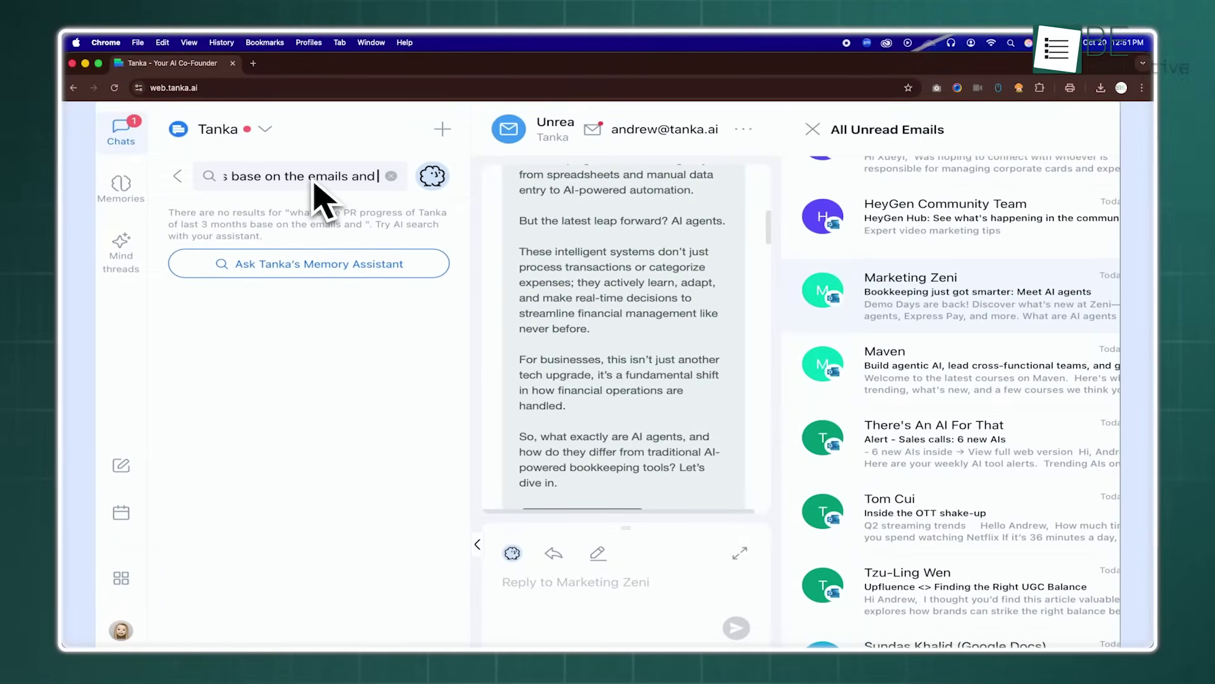
- Ask Tanka's Memory Assistant about PR progress over the last three months
click(276, 266)
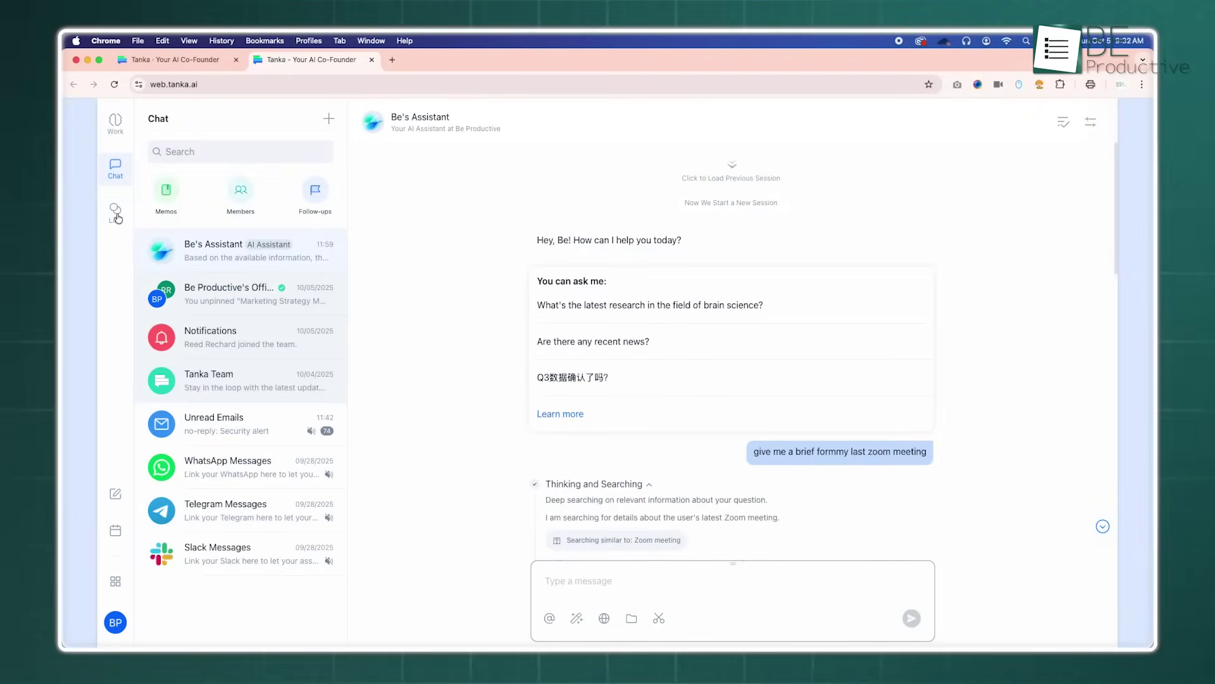
- Review the linked Zoom and Gmail integrations in the Link panel
click(116, 218)
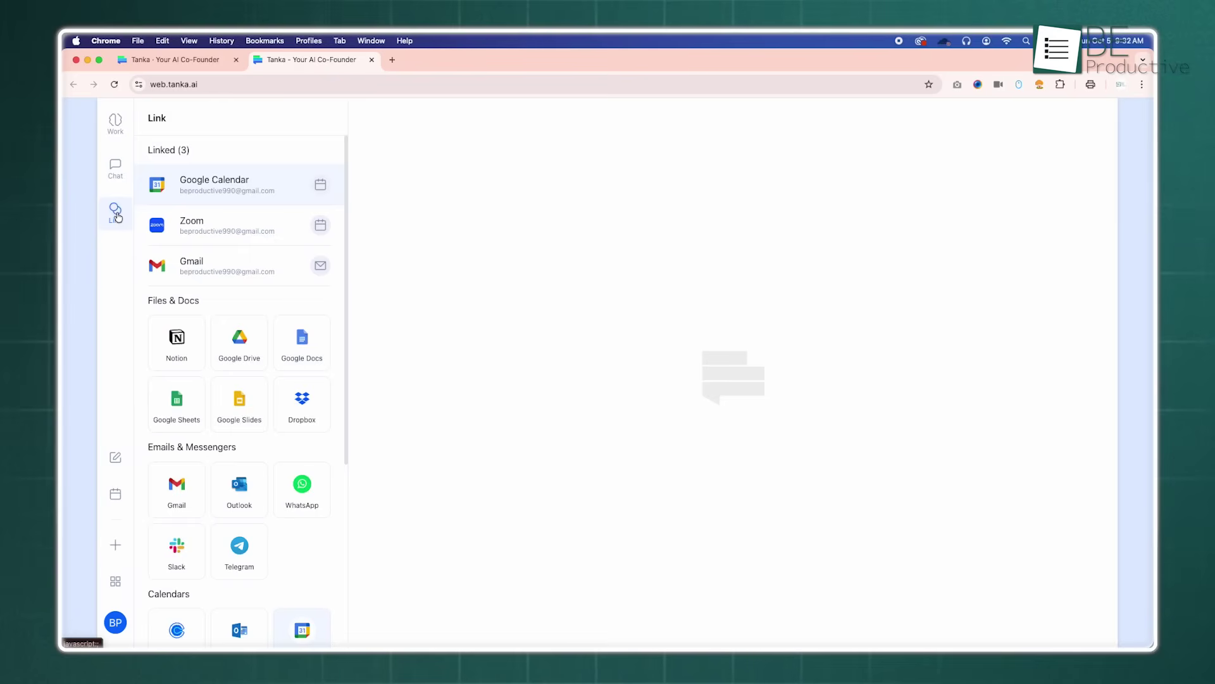
click(257, 231)
click(244, 275)
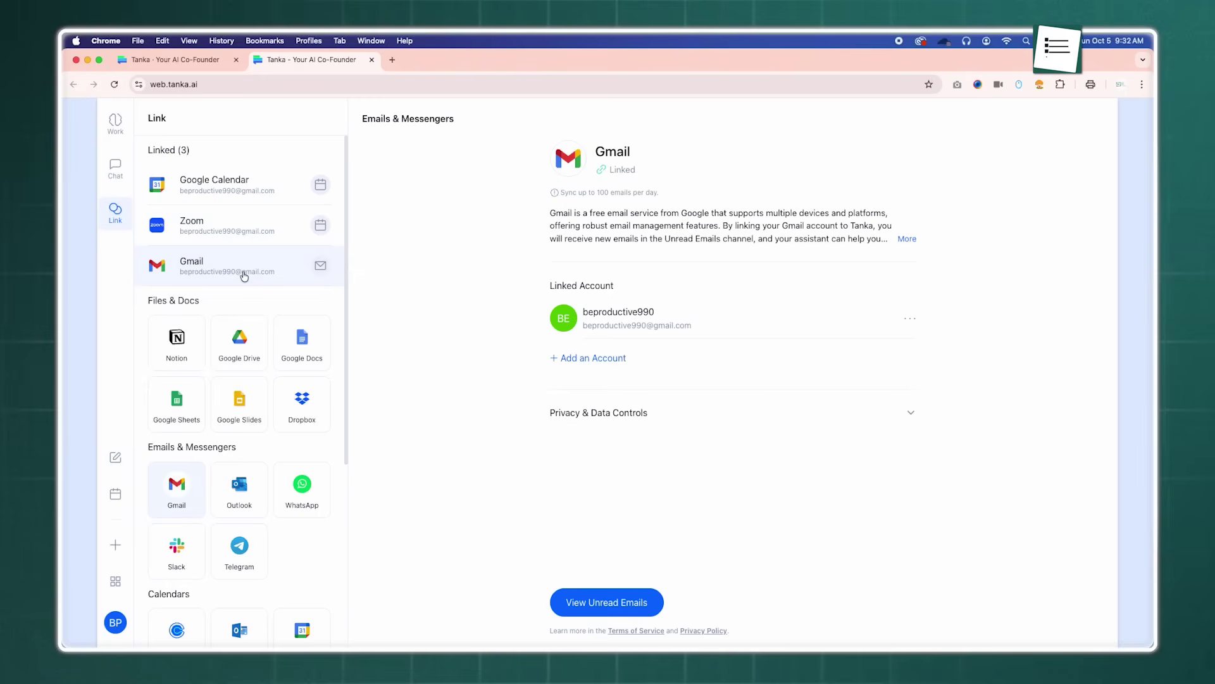
scroll(244, 277, down, 3)
scroll(244, 276, down, 2)
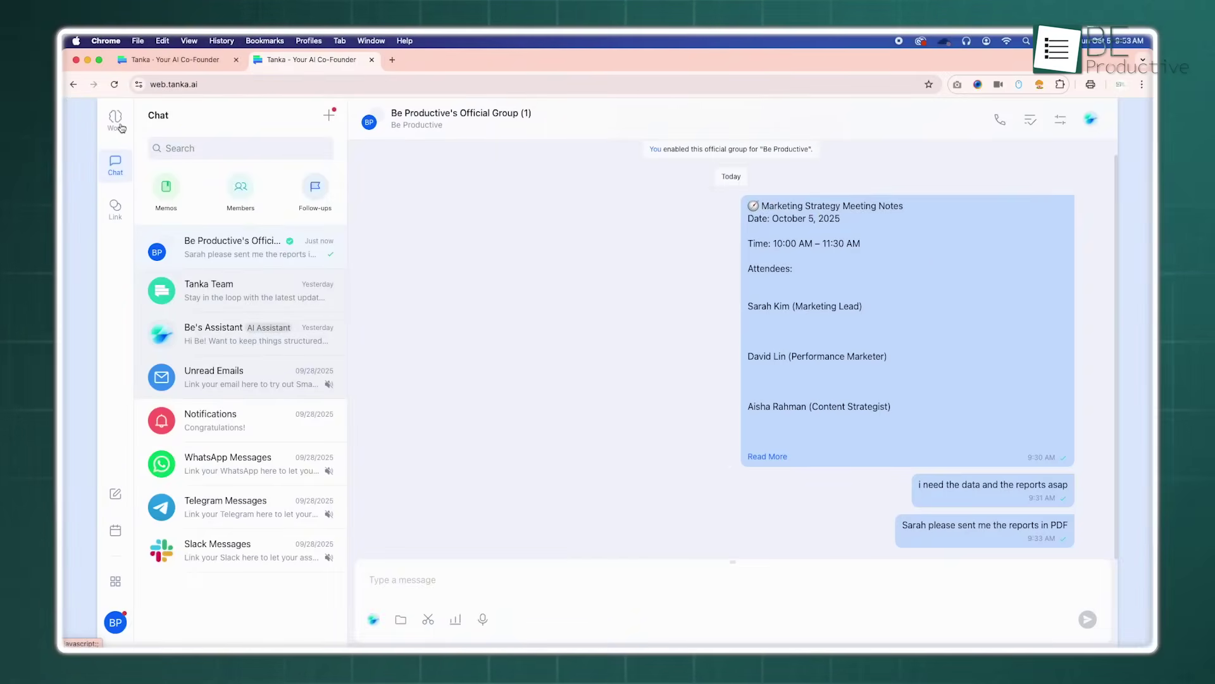
- Go to the Work area and select the Pitch Deck template
click(121, 128)
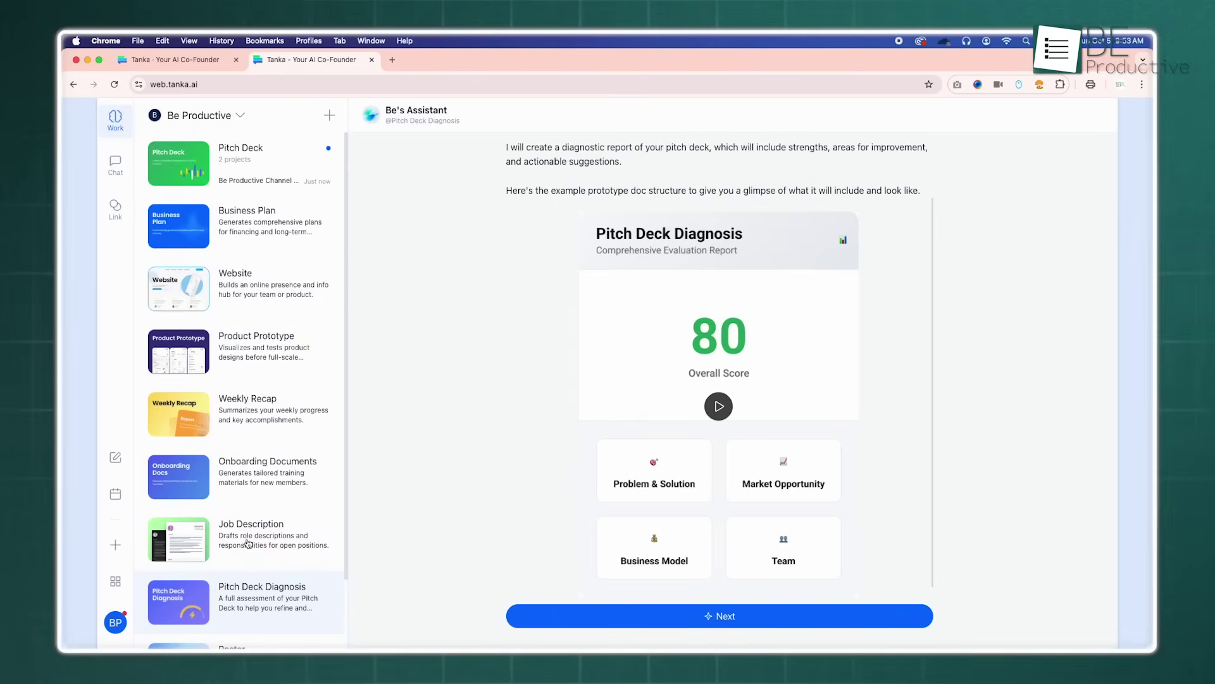
click(258, 187)
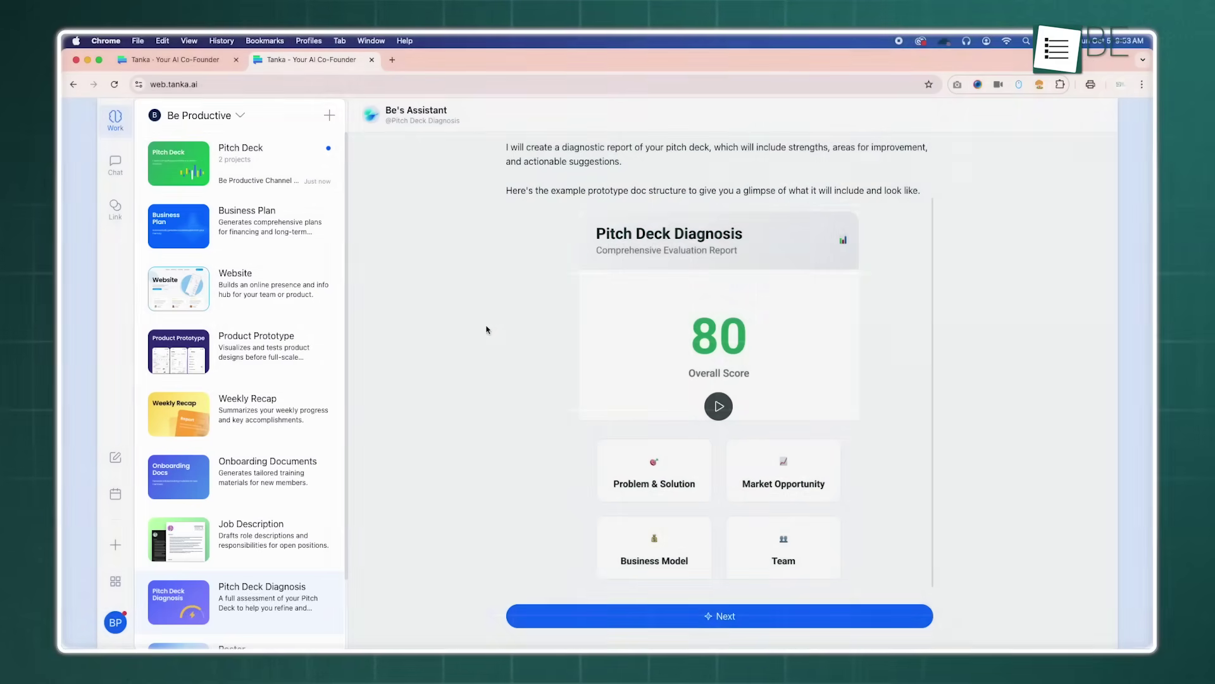
- Request the Be Productive pitch deck and preview the generated HTML file
click(238, 159)
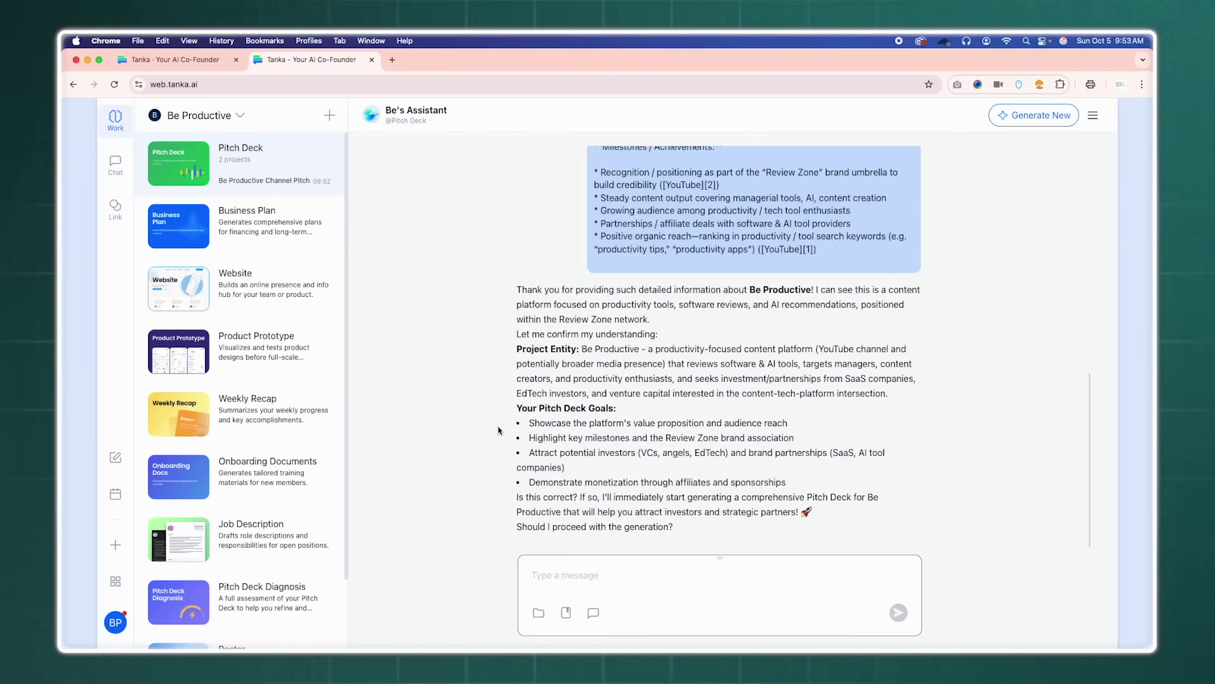
text(generating a comprehensive Pitch Deck for Be Productive)
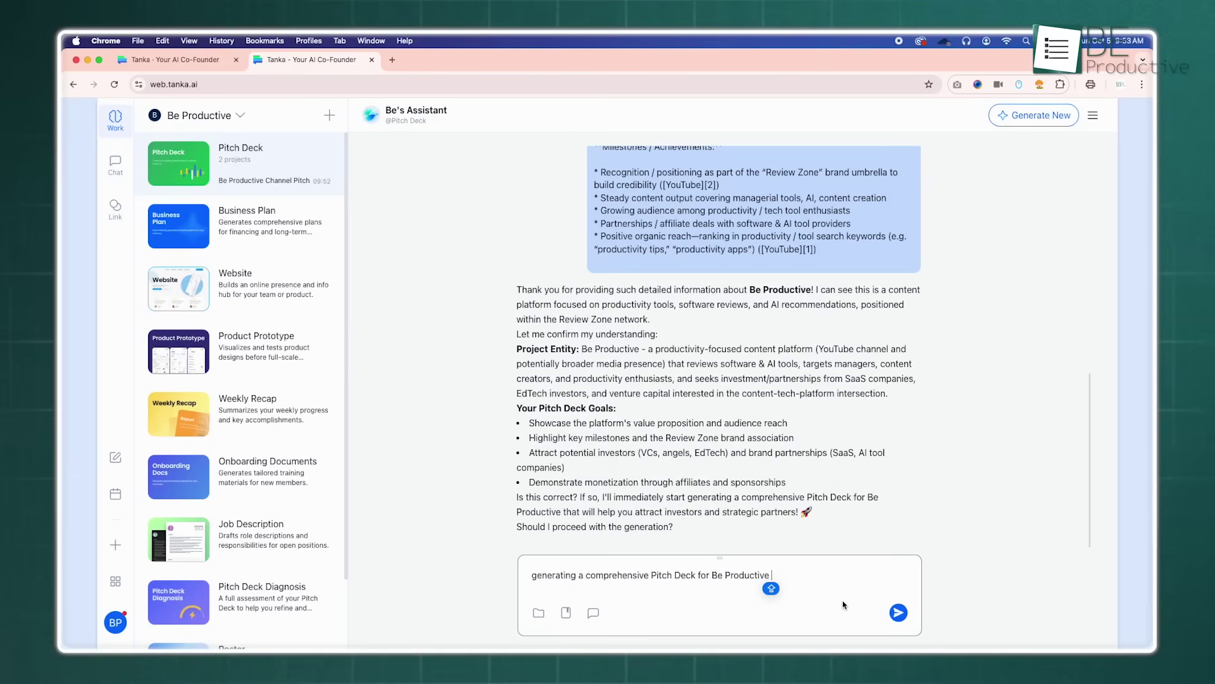
click(897, 613)
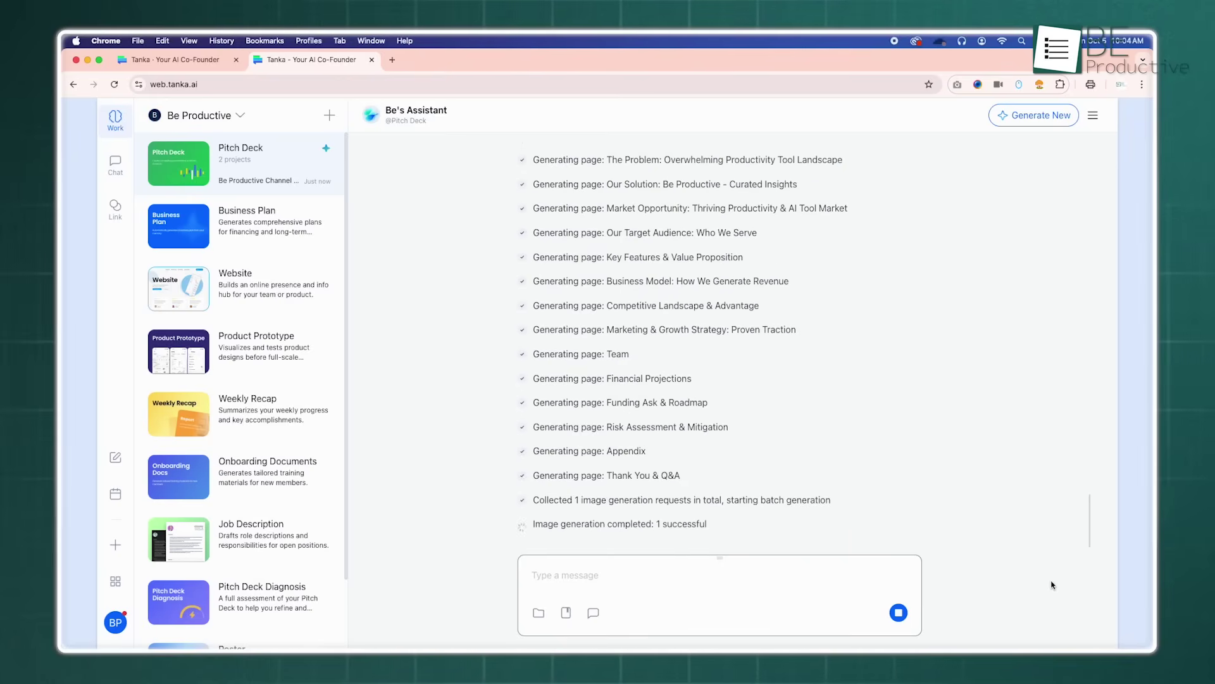
click(771, 528)
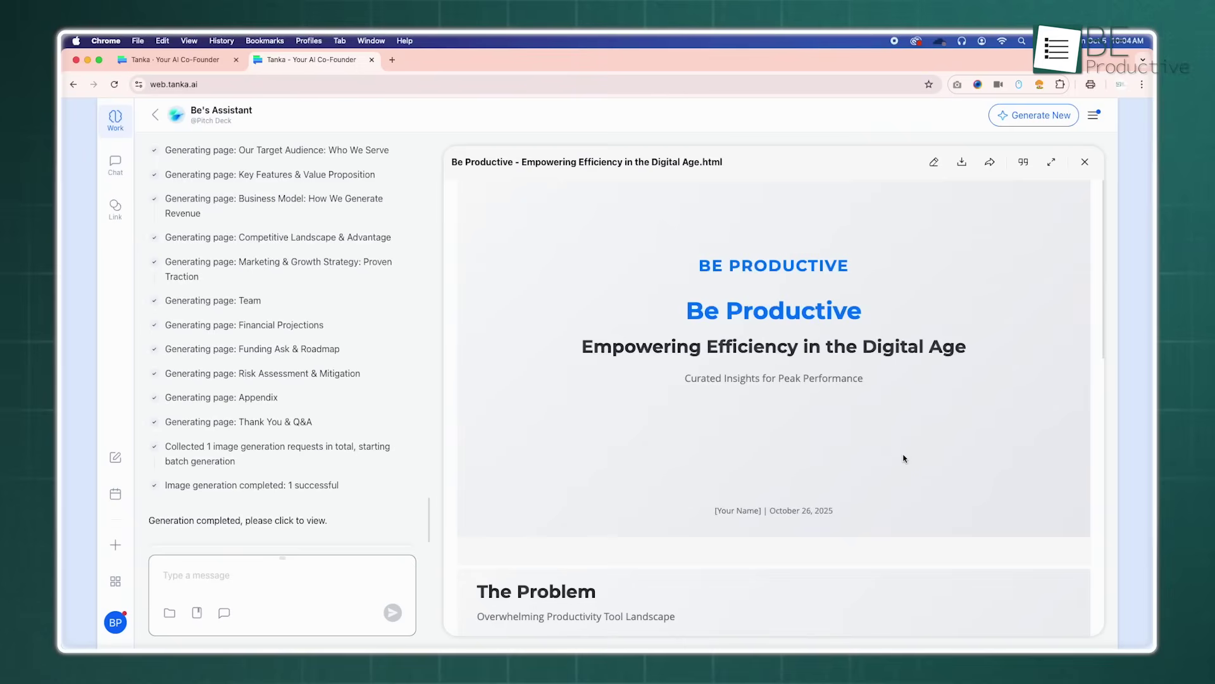
scroll(903, 453, down, 1)
scroll(904, 452, down, 2)
scroll(903, 456, down, 3)
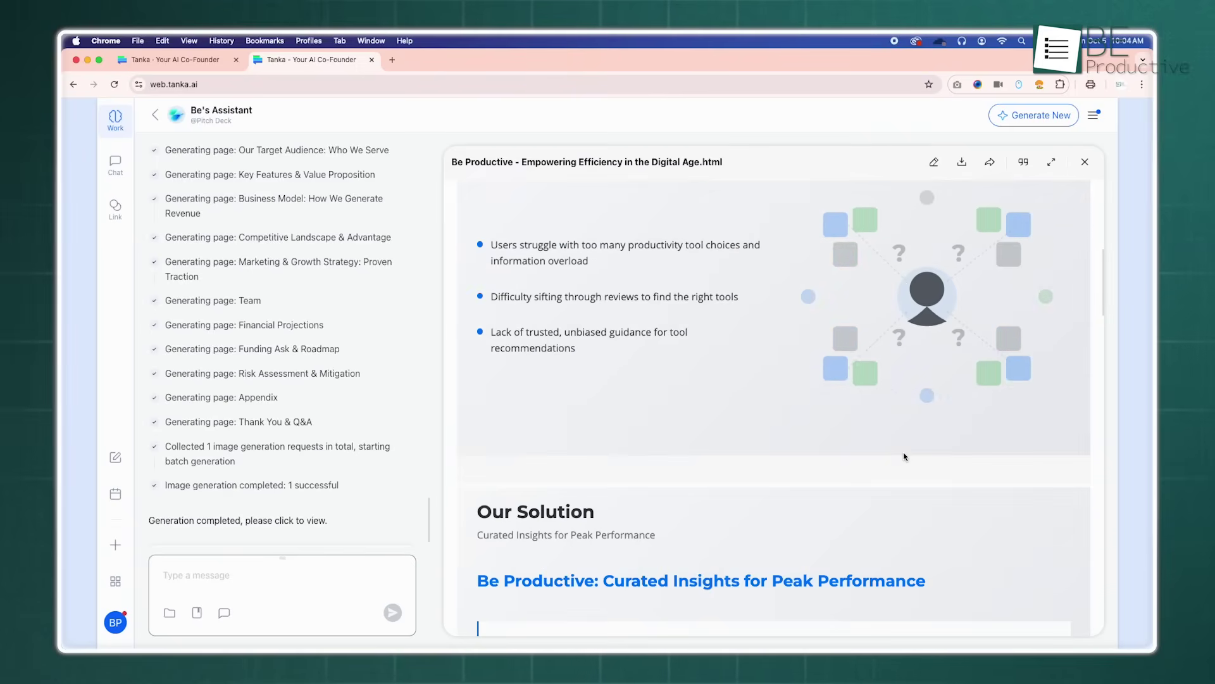
scroll(903, 456, down, 1)
scroll(903, 456, up, 2)
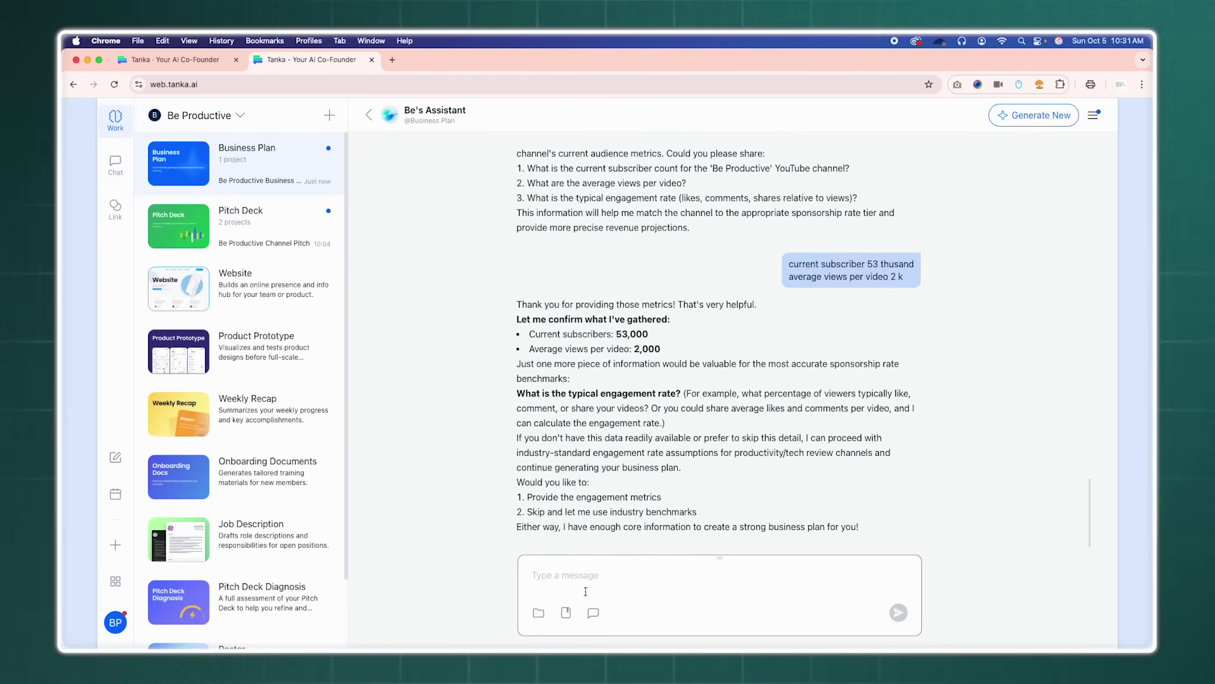
- Request the Be Productive business plan and preview its market chart and problem/solution sections
key(Return)
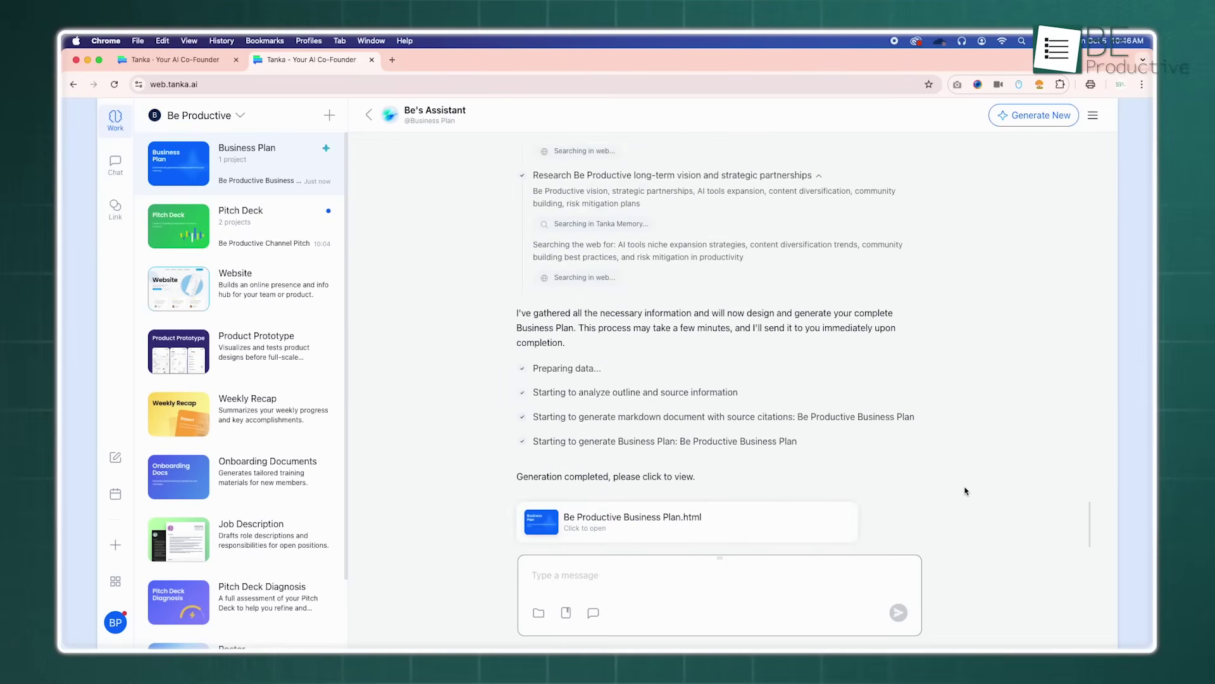
click(760, 529)
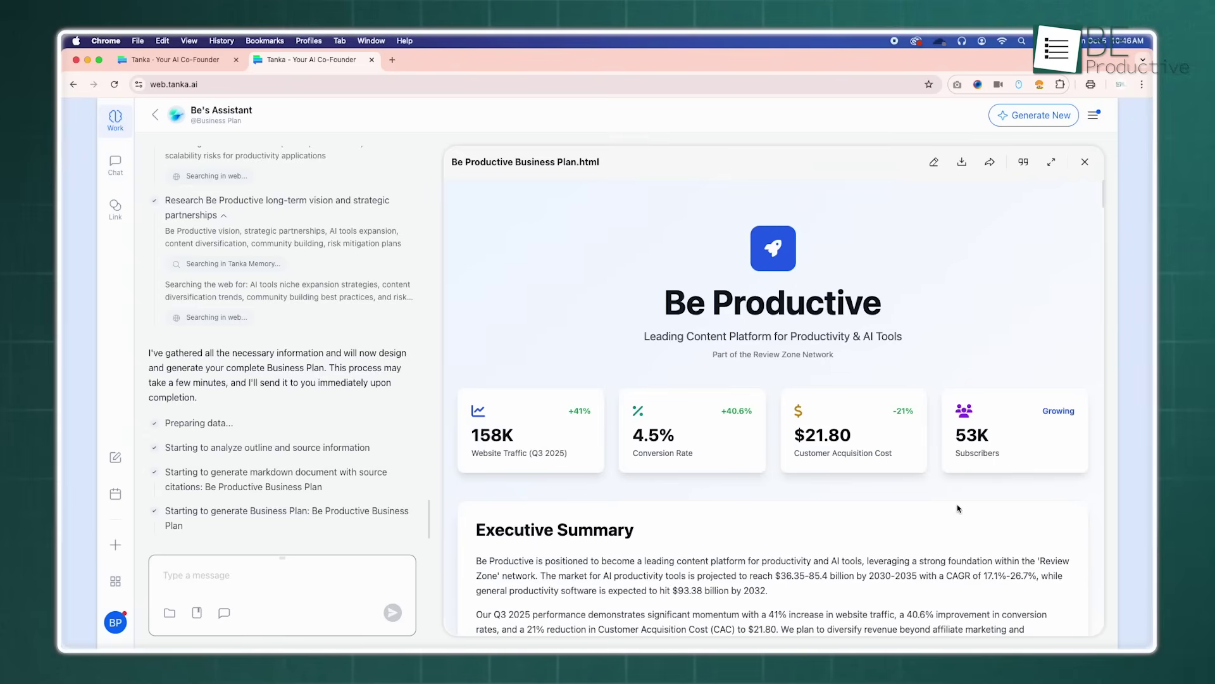
scroll(958, 509, down, 1)
scroll(957, 510, down, 1)
scroll(957, 509, down, 2)
scroll(957, 509, down, 2)
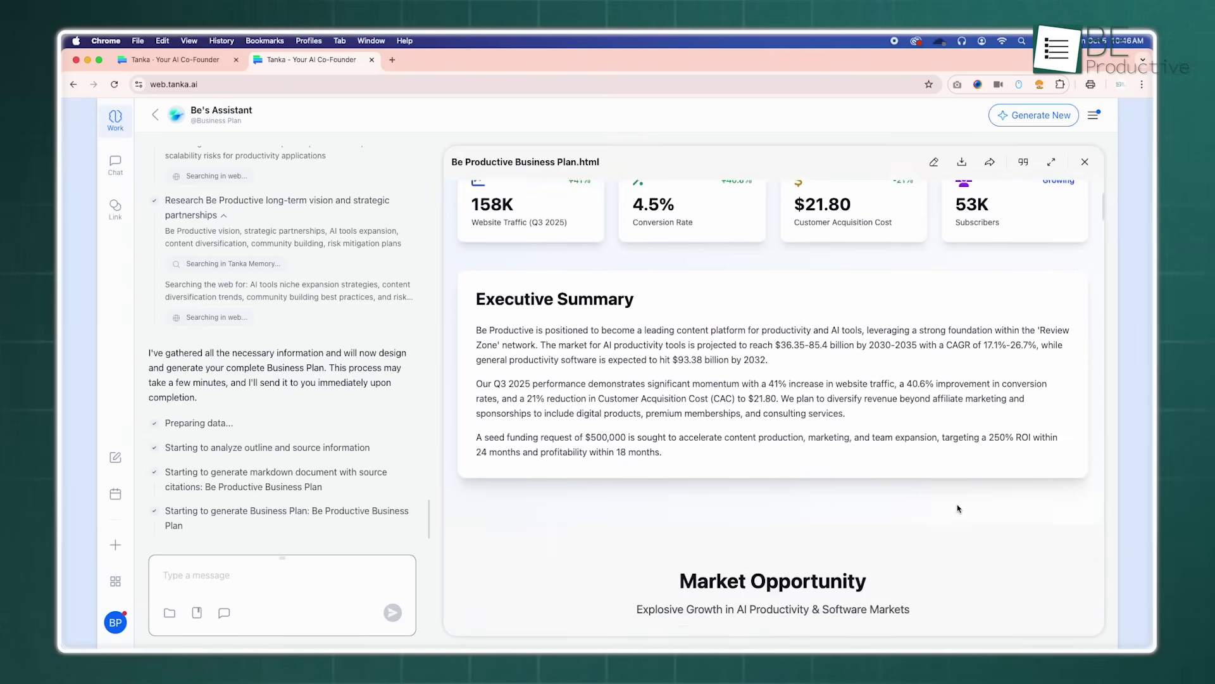
scroll(957, 509, down, 3)
scroll(957, 510, down, 3)
scroll(957, 509, down, 2)
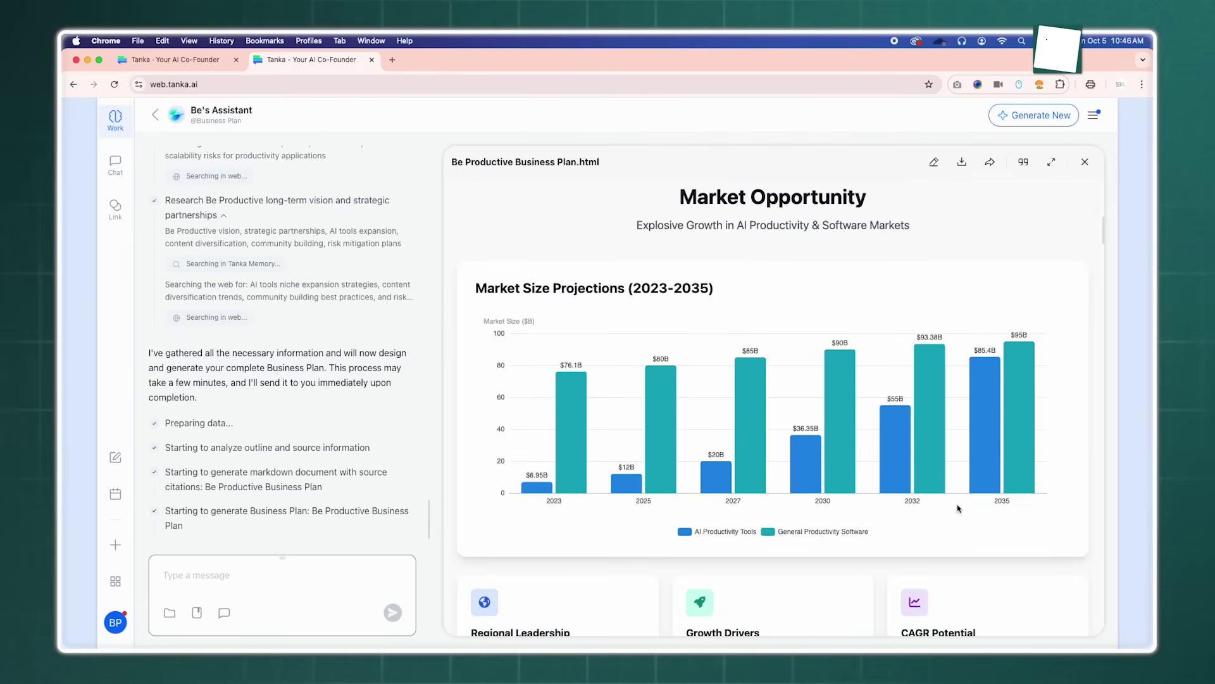
scroll(958, 509, down, 2)
scroll(957, 509, down, 2)
scroll(957, 508, down, 4)
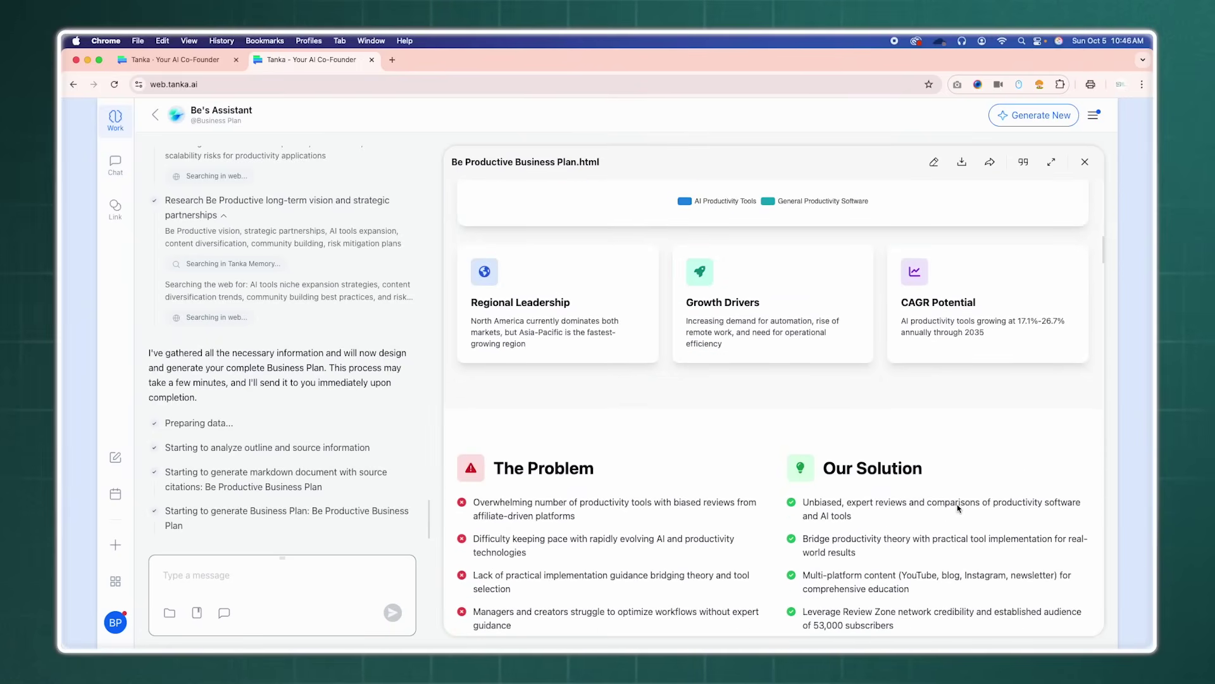
scroll(958, 506, down, 1)
scroll(958, 504, down, 1)
scroll(957, 508, down, 1)
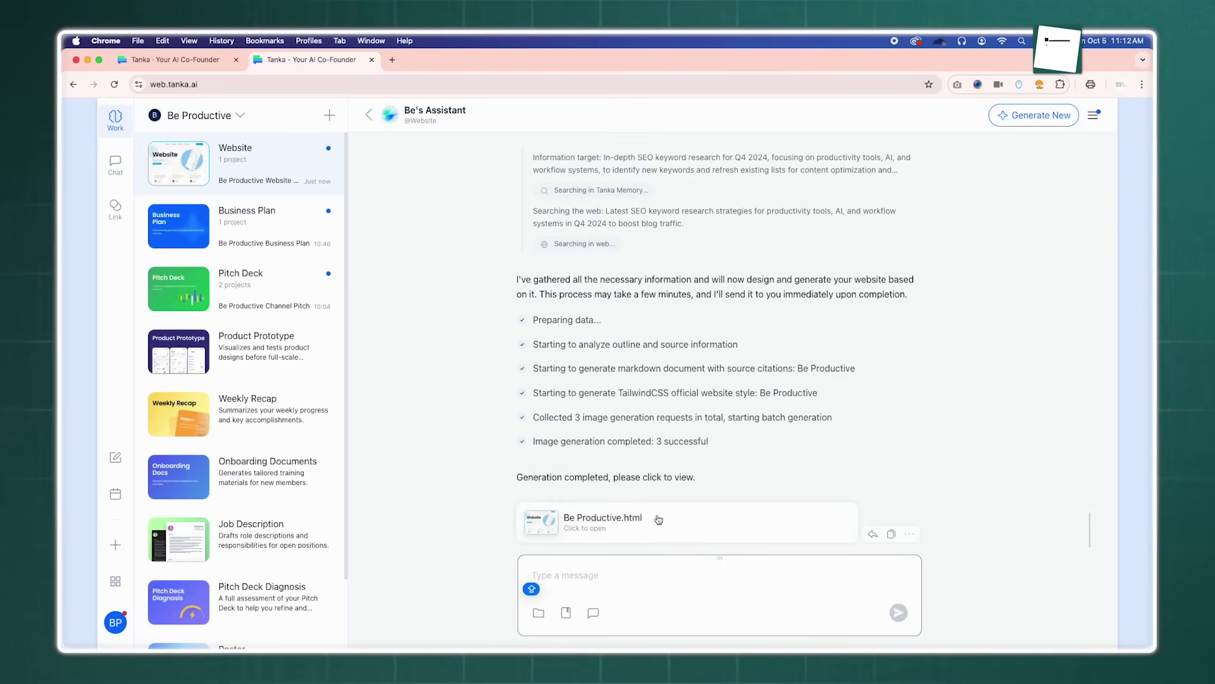
- Preview the Be Productive.html website and view its sharing options
click(625, 528)
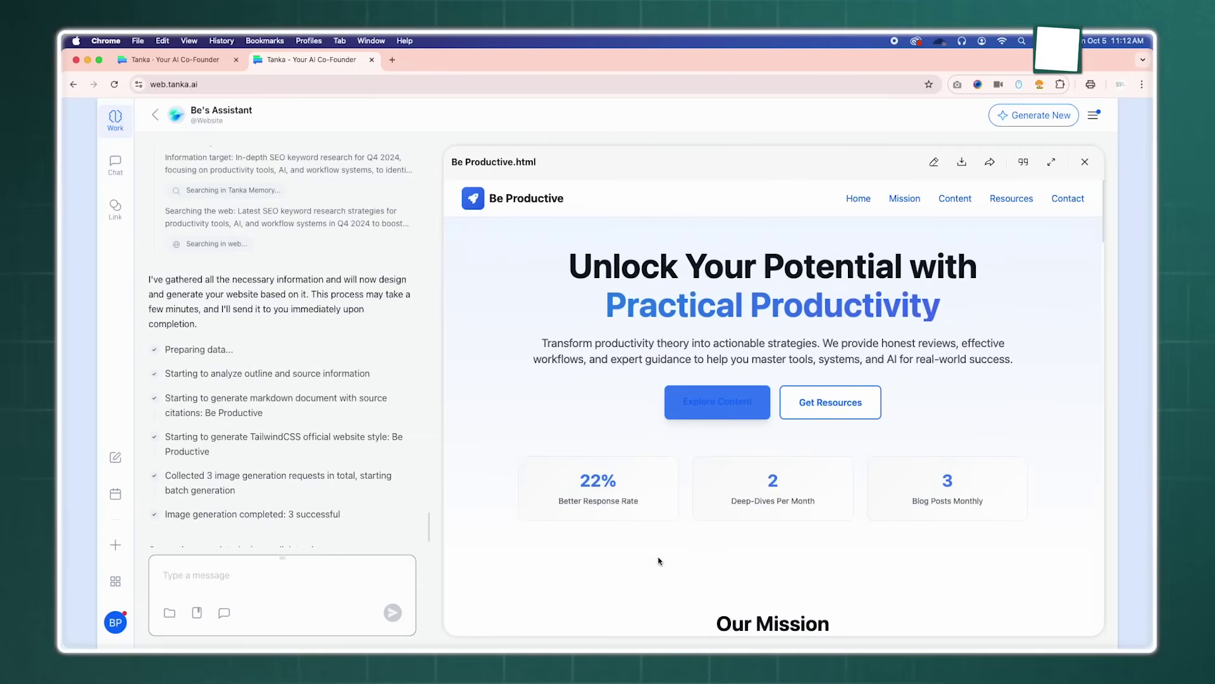
click(989, 163)
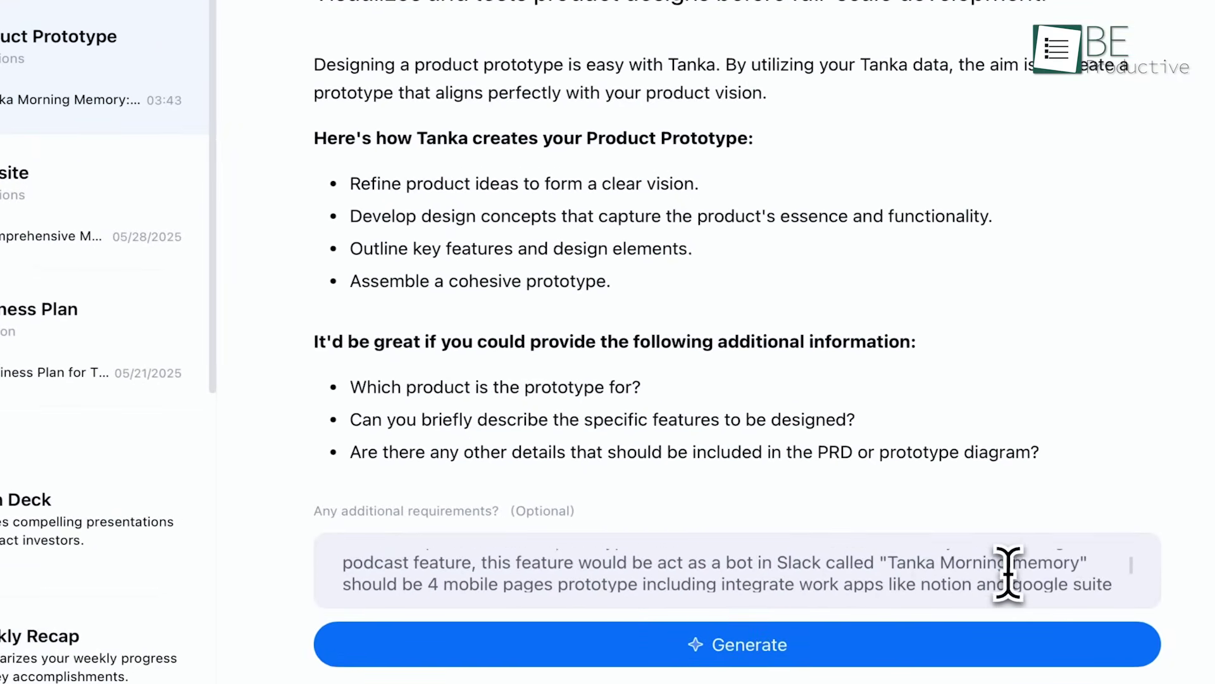
- Generate the Tanka Morning Memory prototype and browse the resulting document
click(969, 655)
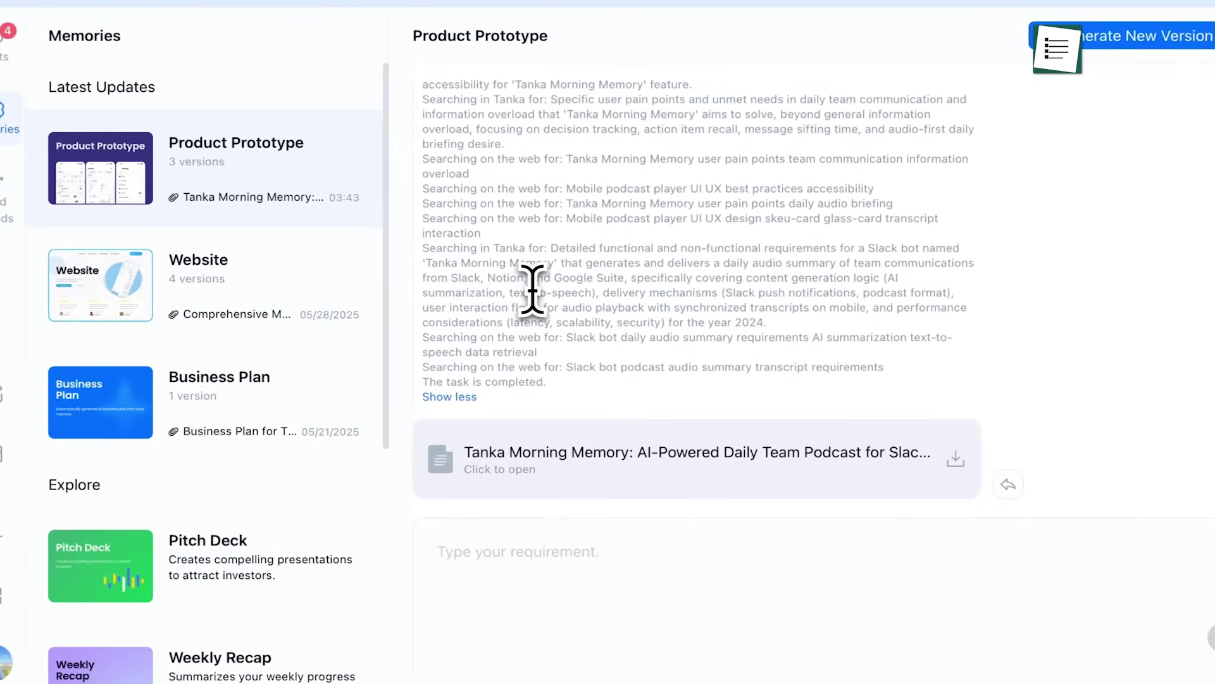
click(561, 456)
scroll(551, 475, down, 3)
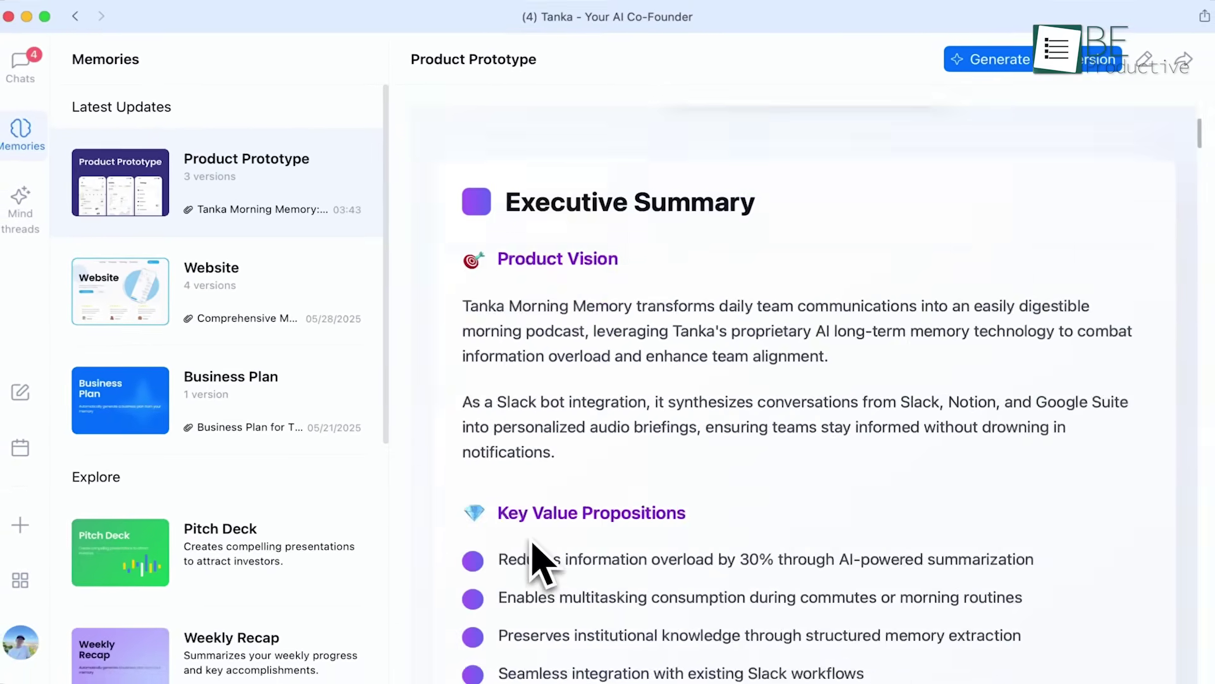
scroll(537, 560, down, 3)
scroll(564, 412, down, 3)
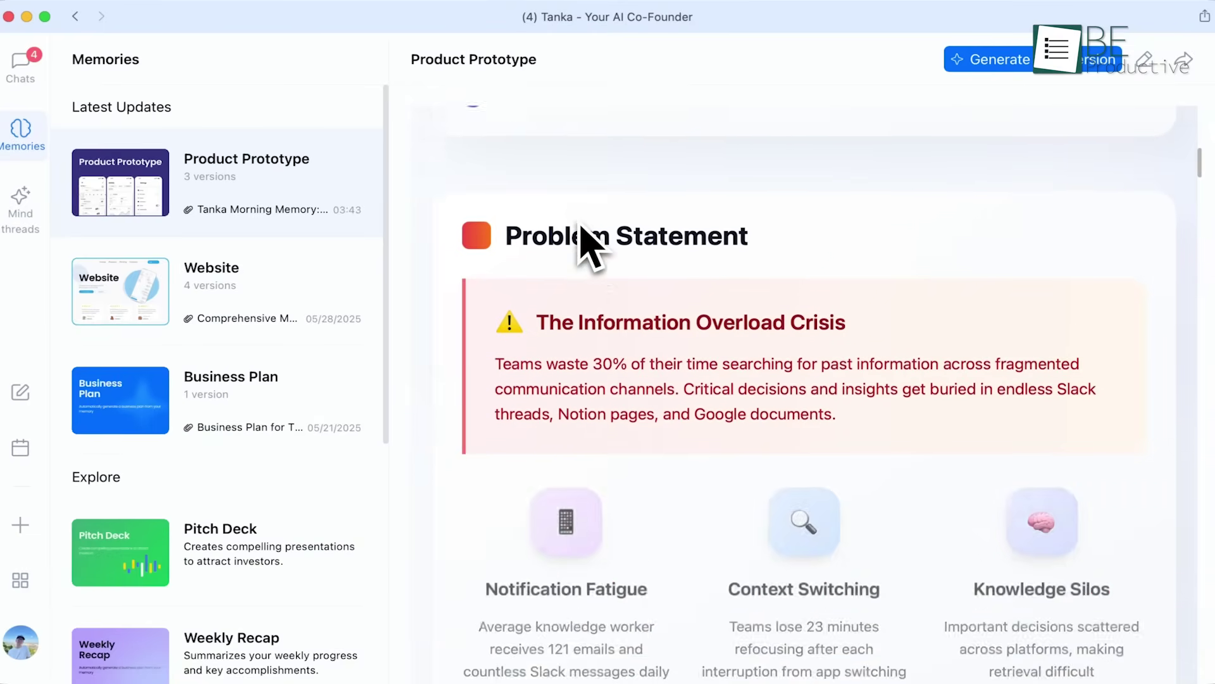
scroll(592, 244, down, 3)
scroll(579, 237, down, 3)
scroll(665, 244, down, 2)
scroll(589, 244, down, 3)
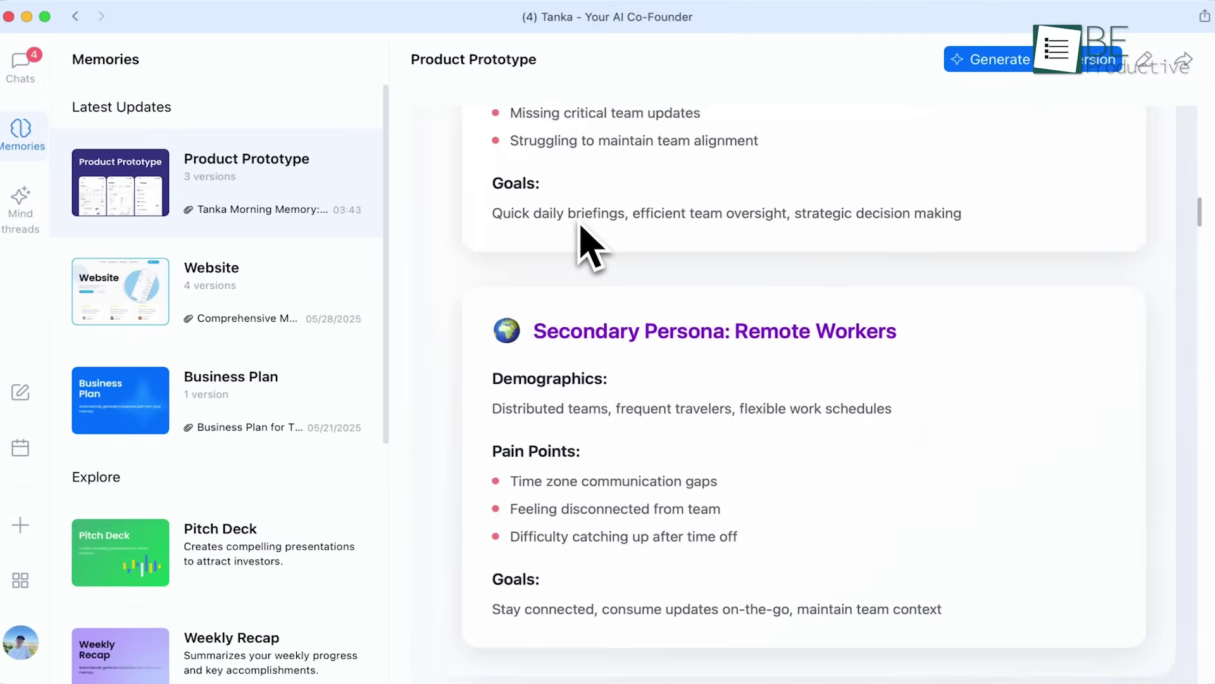
scroll(583, 244, down, 4)
scroll(584, 244, down, 3)
scroll(586, 244, down, 3)
scroll(588, 244, down, 2)
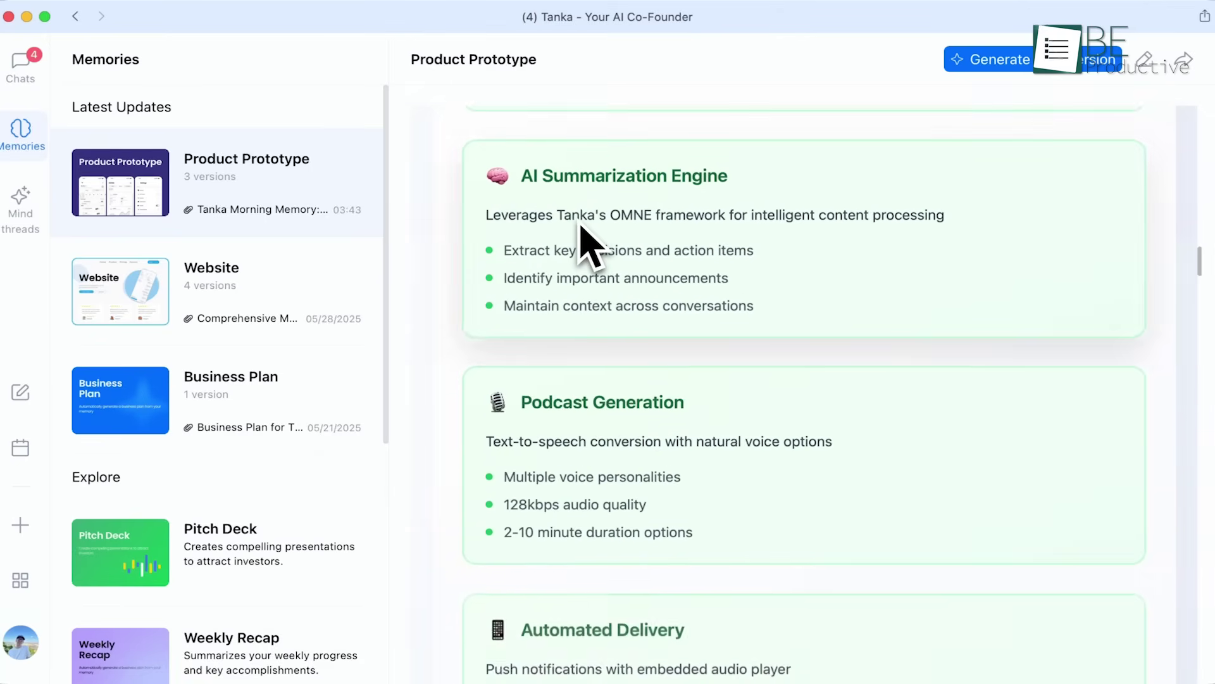
scroll(584, 244, down, 3)
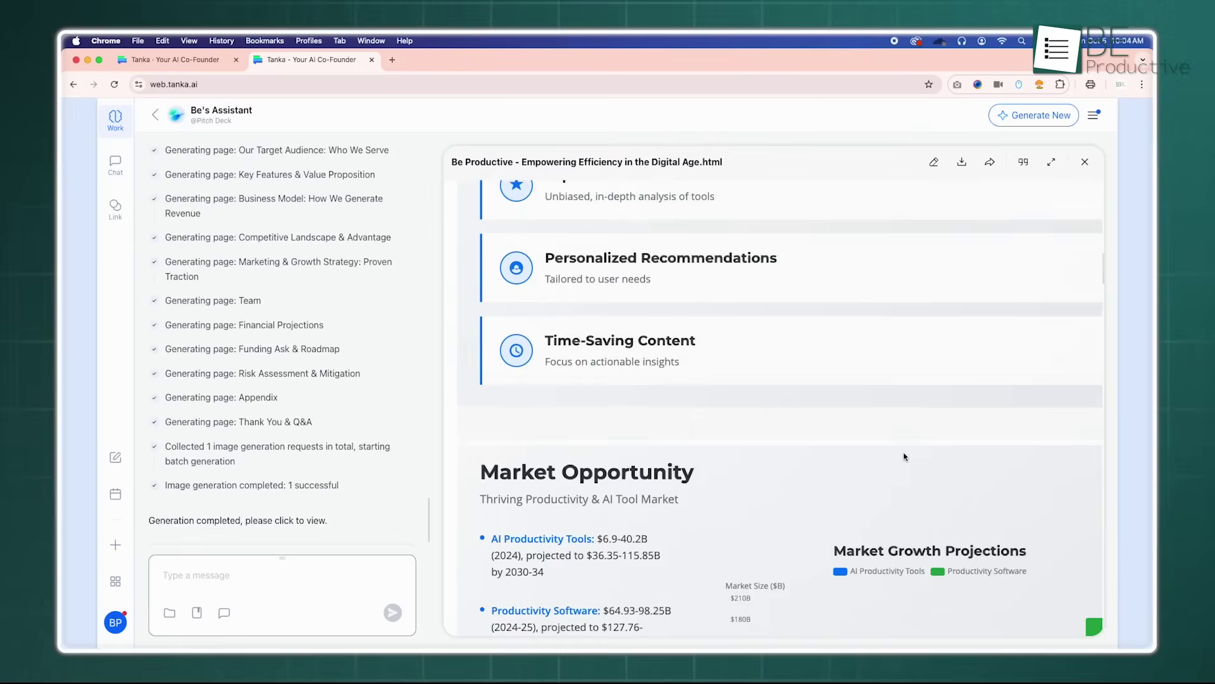
scroll(903, 452, down, 3)
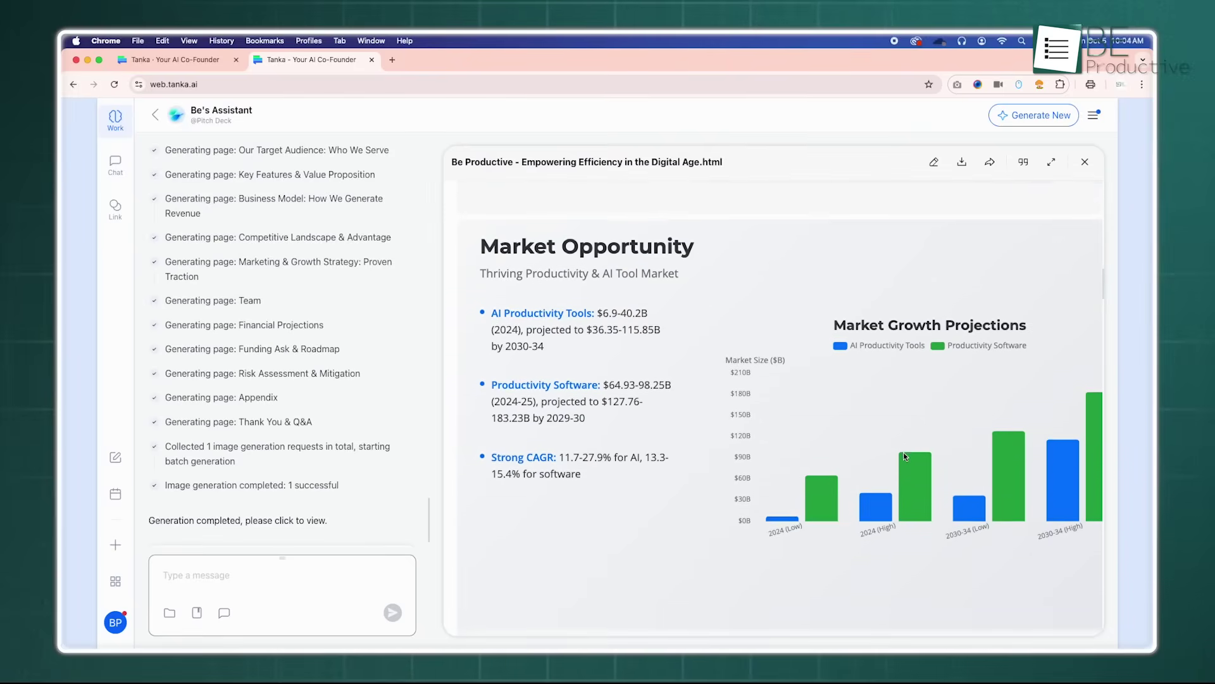
scroll(903, 452, down, 1)
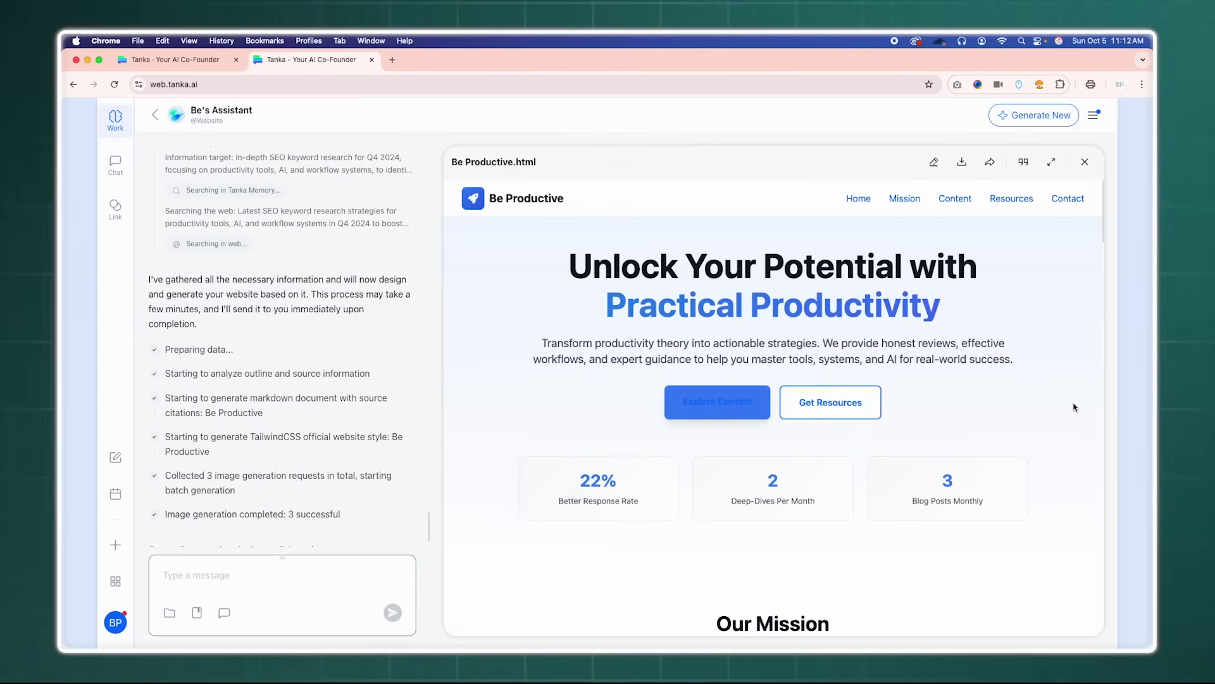
scroll(1075, 407, down, 10)
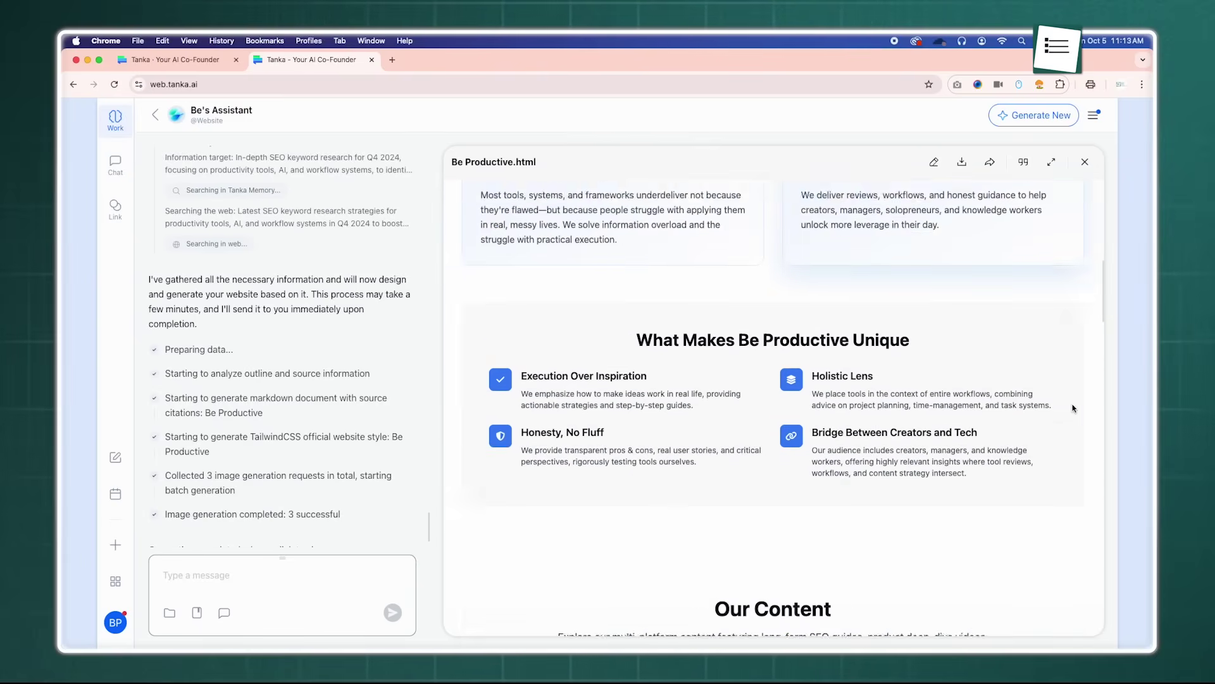
scroll(1073, 408, down, 2)
scroll(1073, 407, down, 4)
scroll(1072, 407, down, 3)
scroll(1074, 408, down, 1)
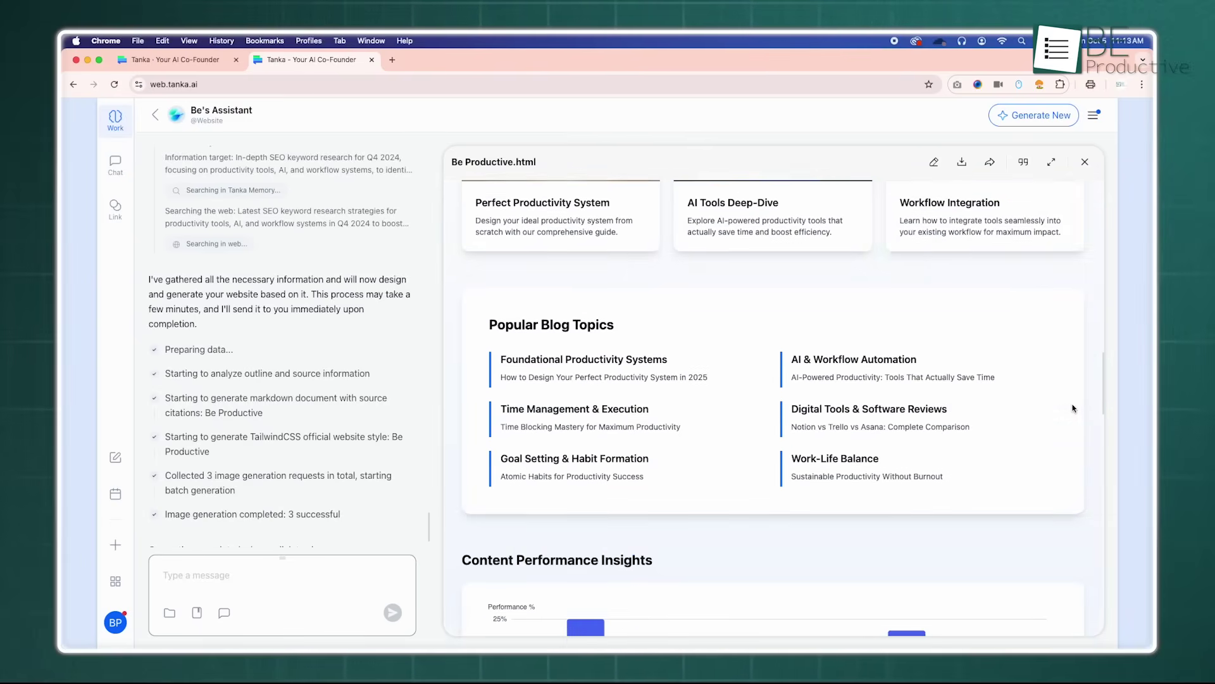
scroll(1073, 409, down, 5)
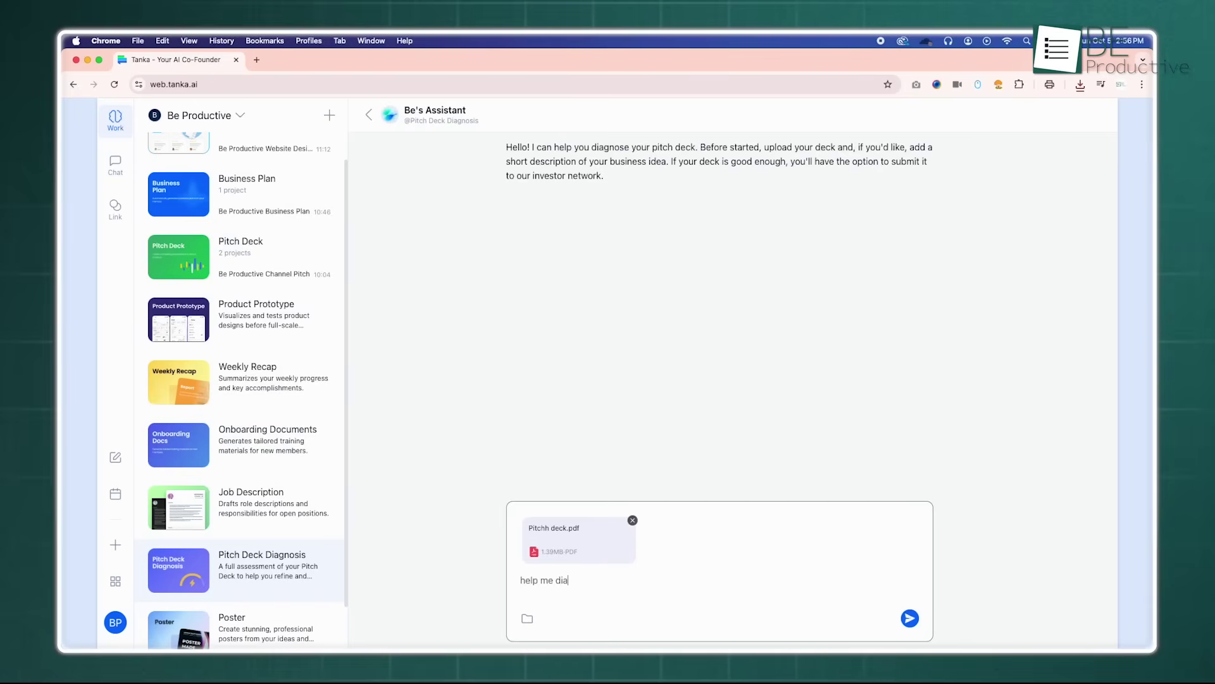
- Send the Be Productive pitch deck PDF for diagnosis and review the 89/100 report
key(Return)
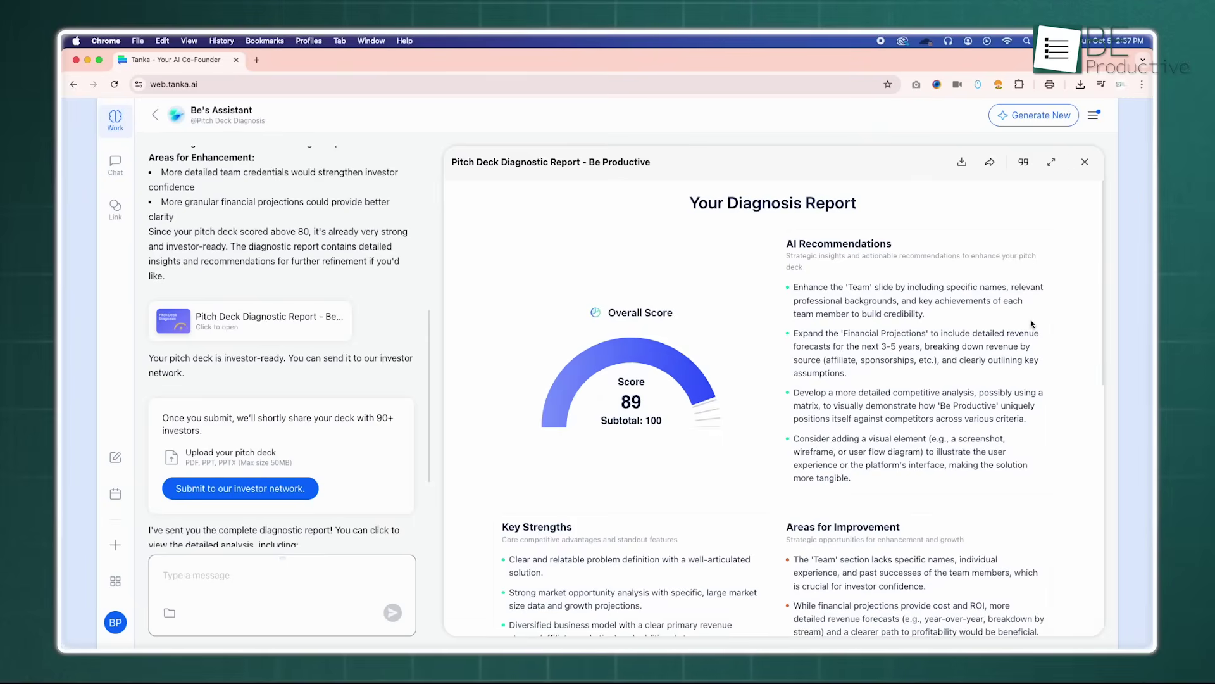
scroll(1031, 323, down, 2)
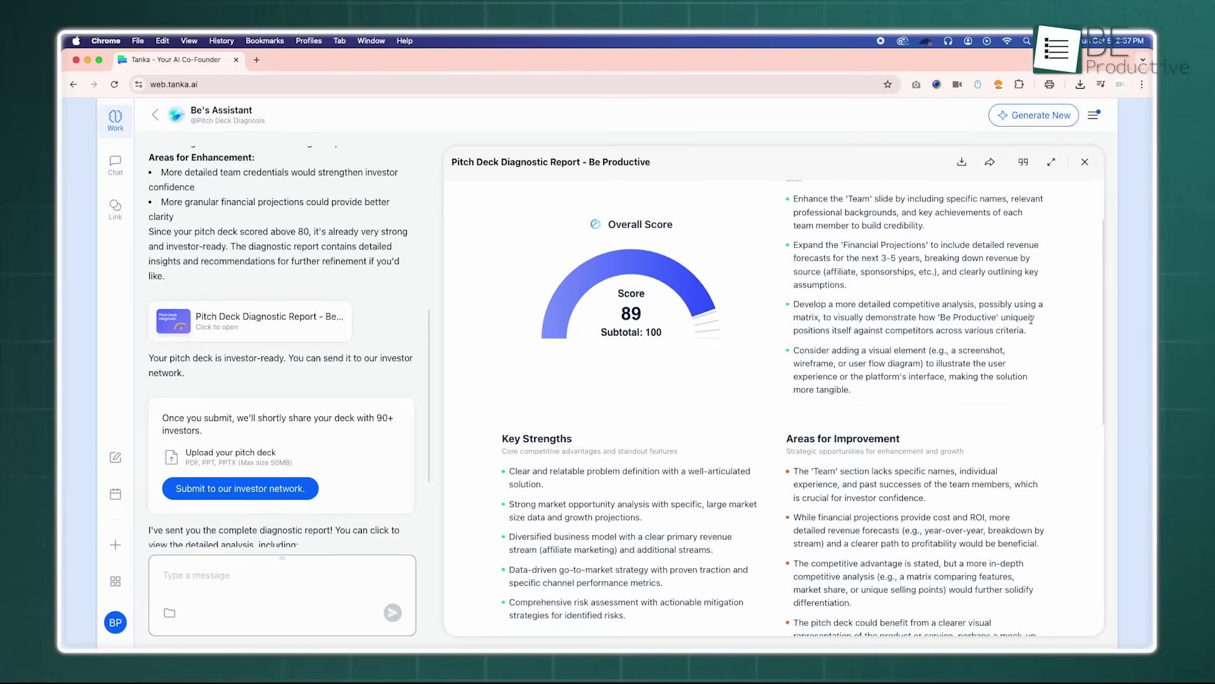
scroll(1032, 320, down, 1)
scroll(1031, 321, down, 1)
scroll(1032, 323, down, 2)
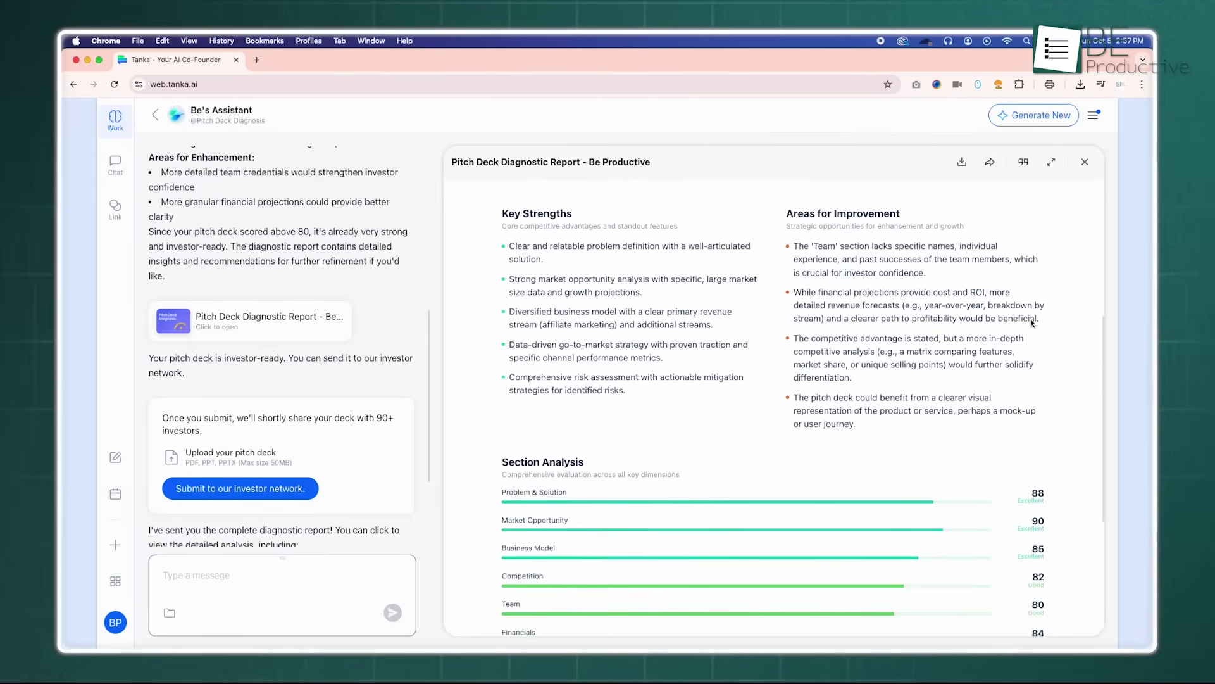
scroll(1031, 323, down, 2)
scroll(1031, 323, down, 3)
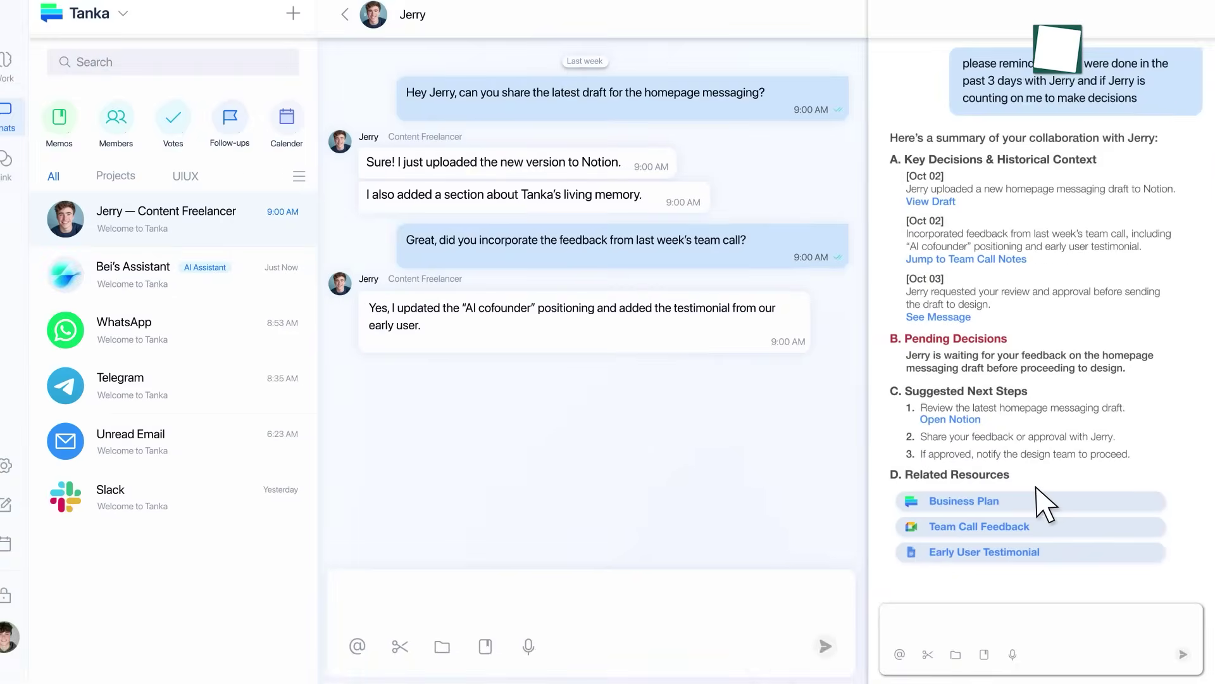
- Open the Business Plan resource listed under Related Resources
click(1035, 500)
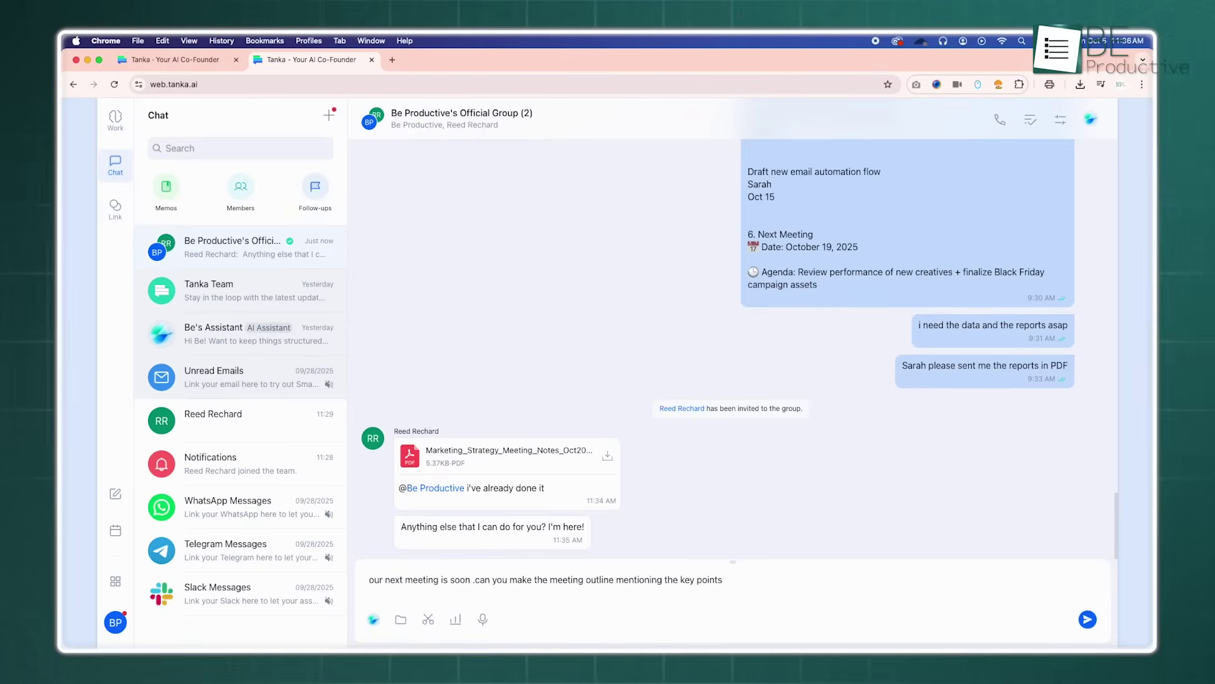
- Send the meeting outline request to Be Productive's group, then bring up the assistant panel
key(Return)
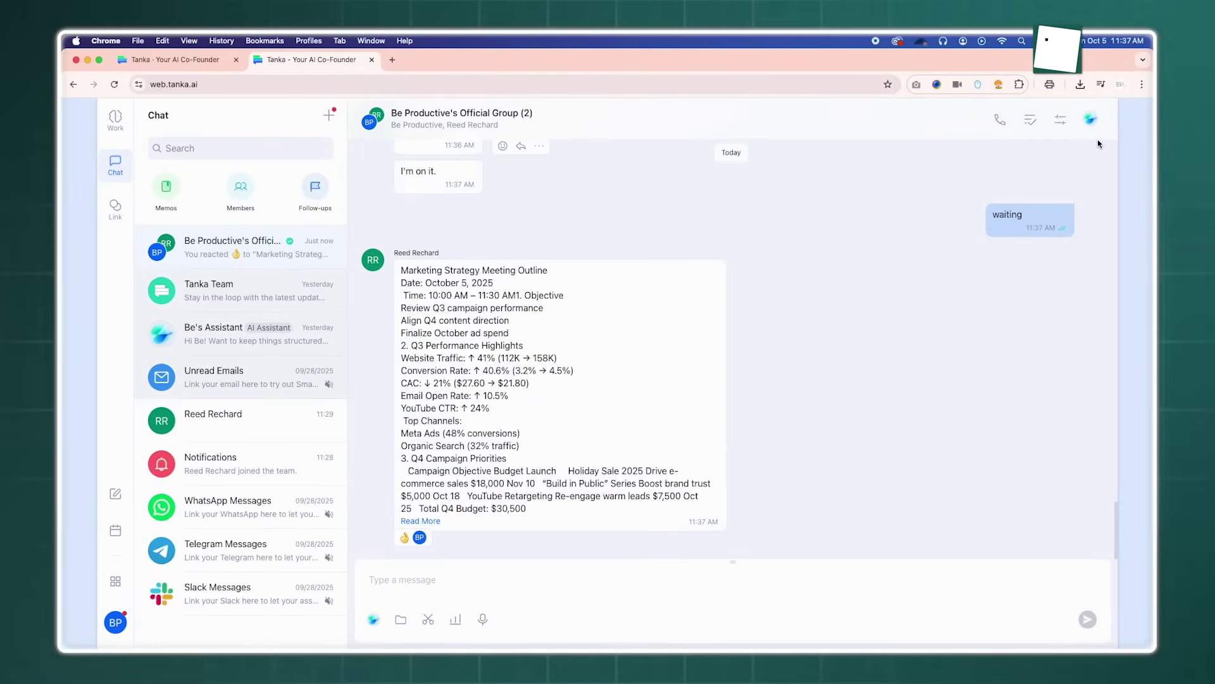
click(1089, 121)
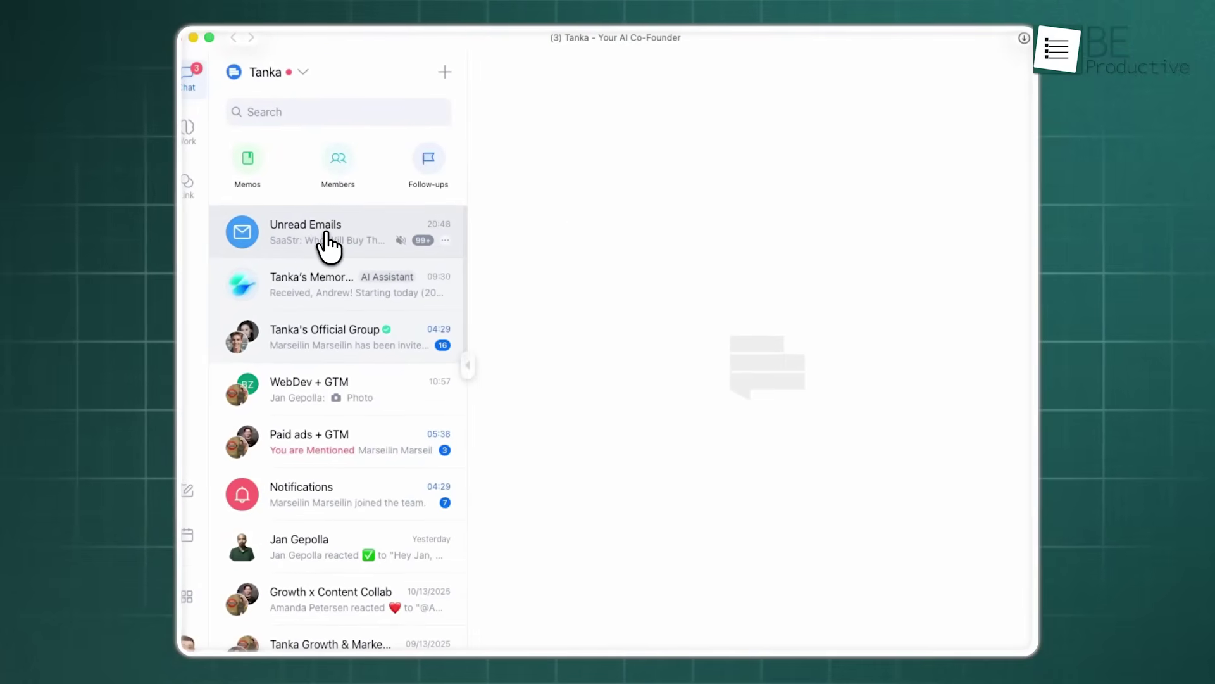
- Check the unread emails conversation, then view the Follow-ups list assigned to me
click(399, 235)
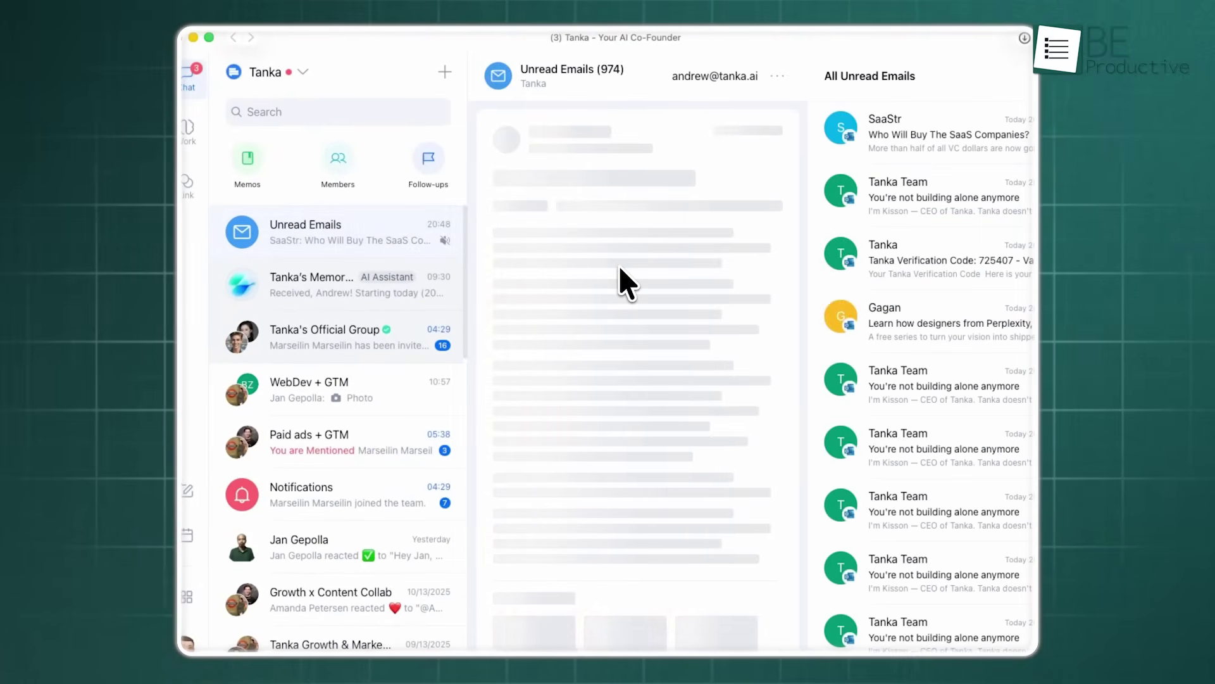
scroll(750, 371, down, 5)
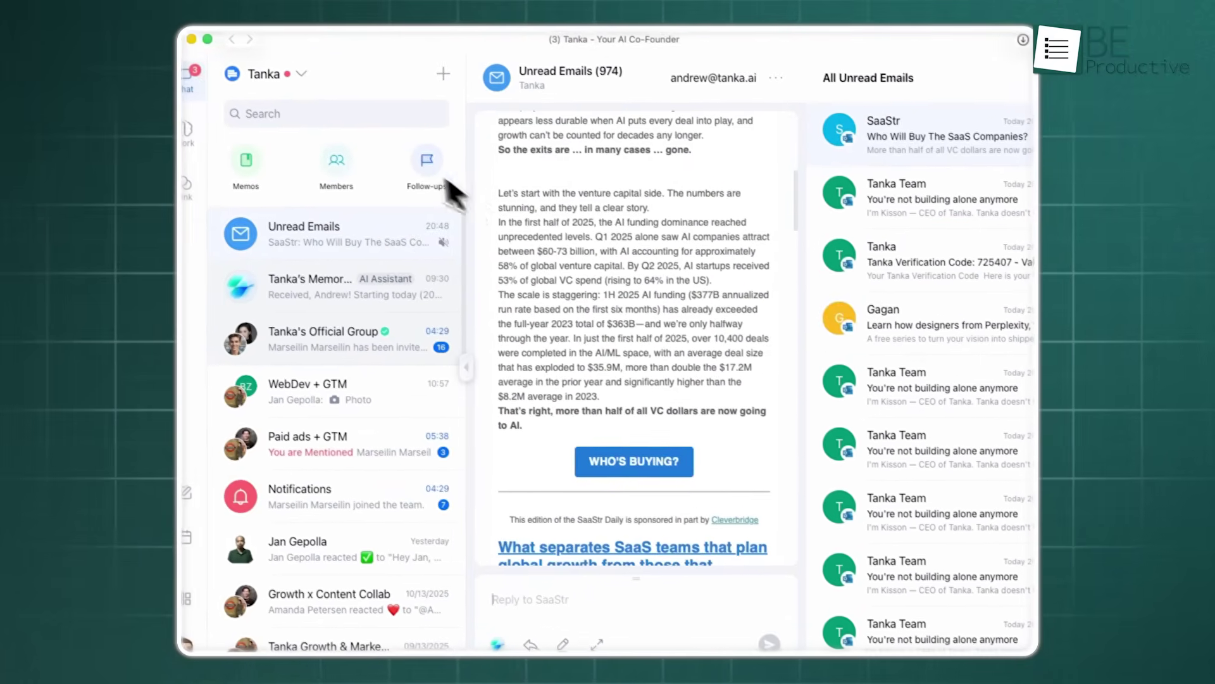
click(432, 169)
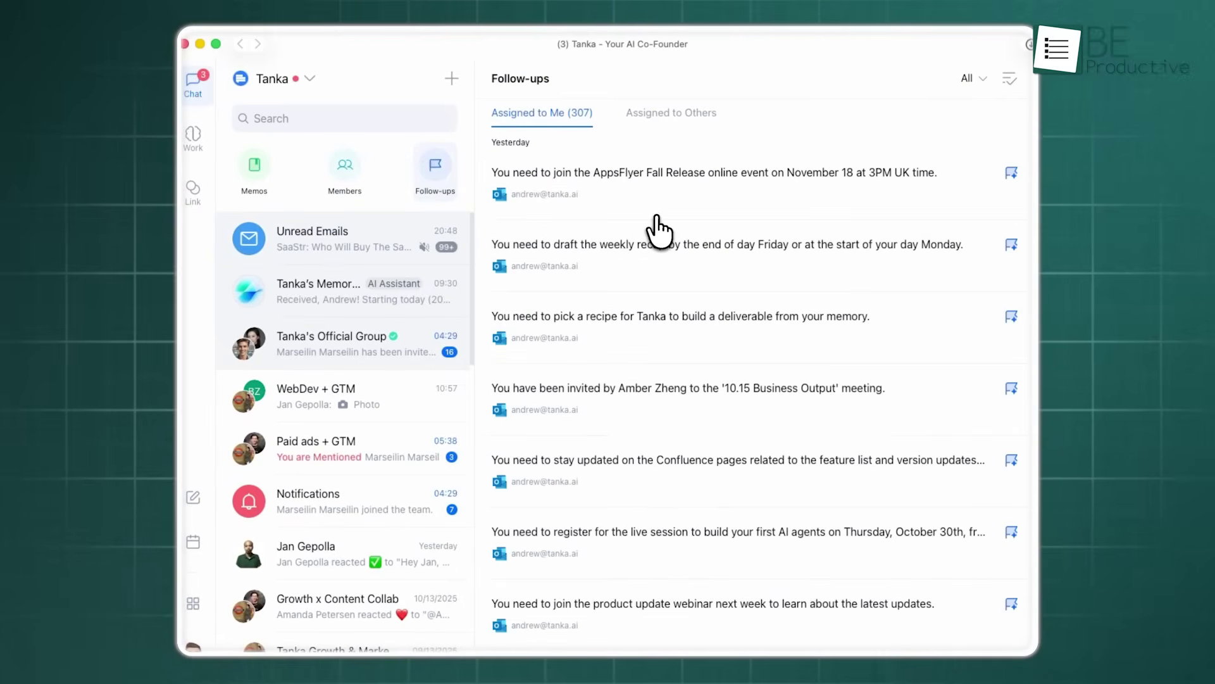
scroll(586, 247, down, 2)
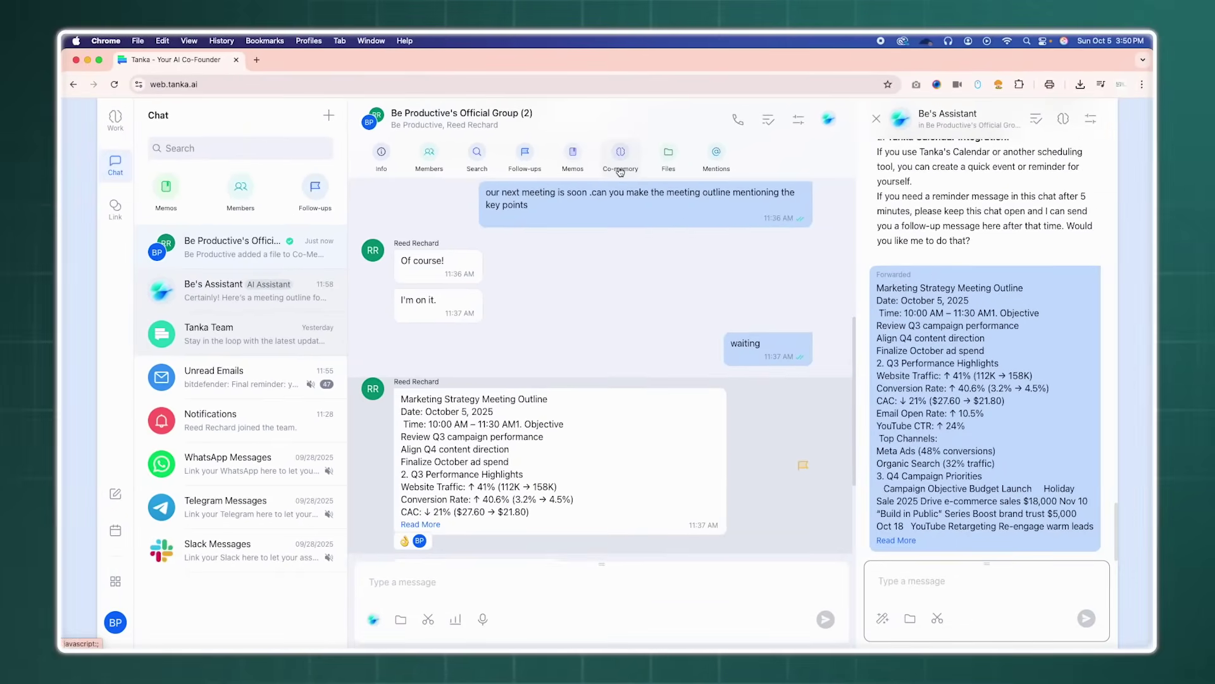
- Review the group's three Co-Memory items, then view the Link page with Gmail connected
click(620, 162)
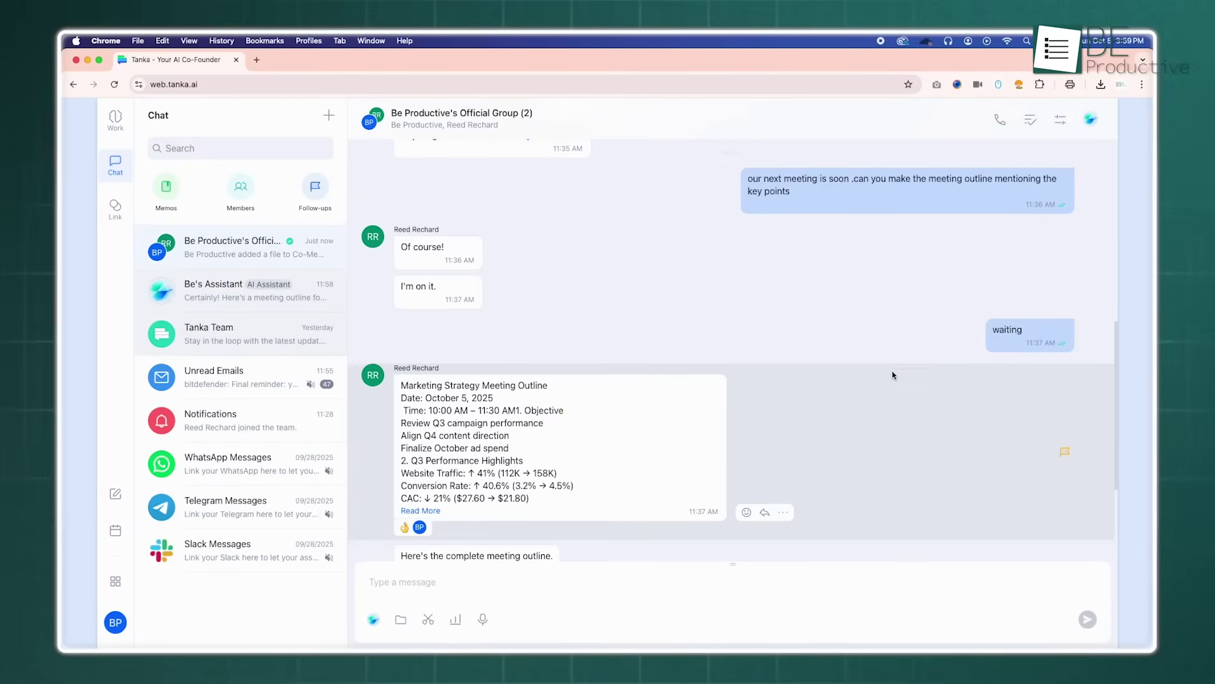
scroll(893, 375, down, 3)
scroll(892, 375, down, 1)
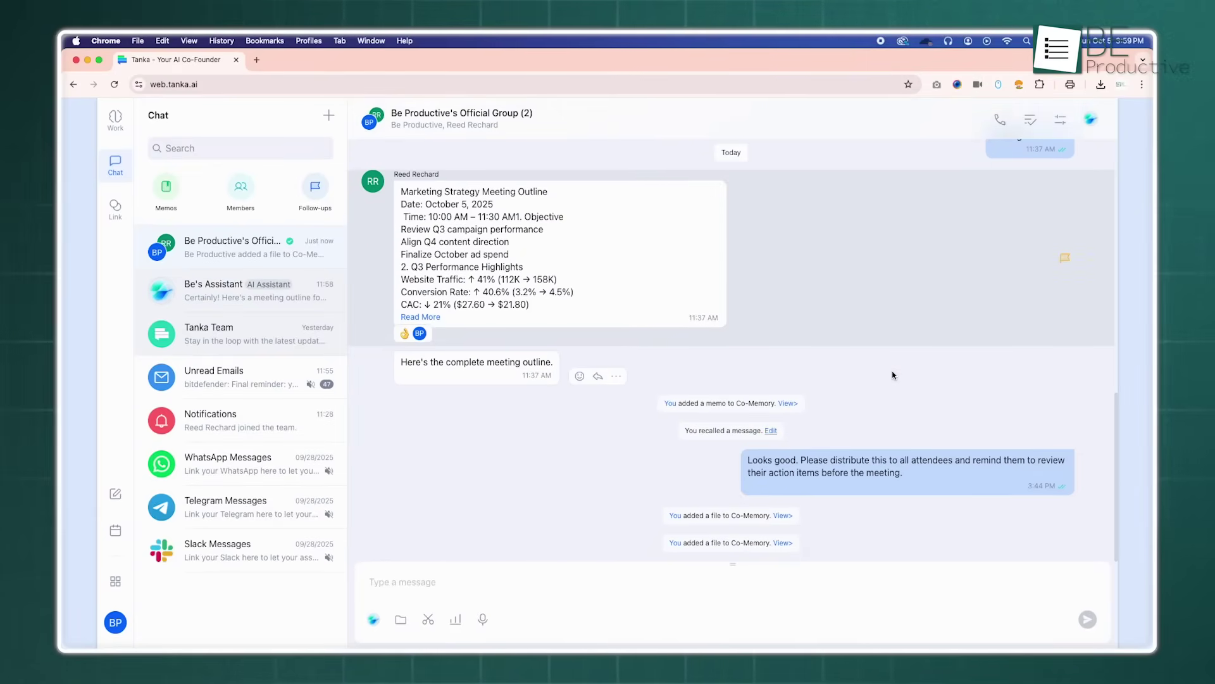
click(115, 208)
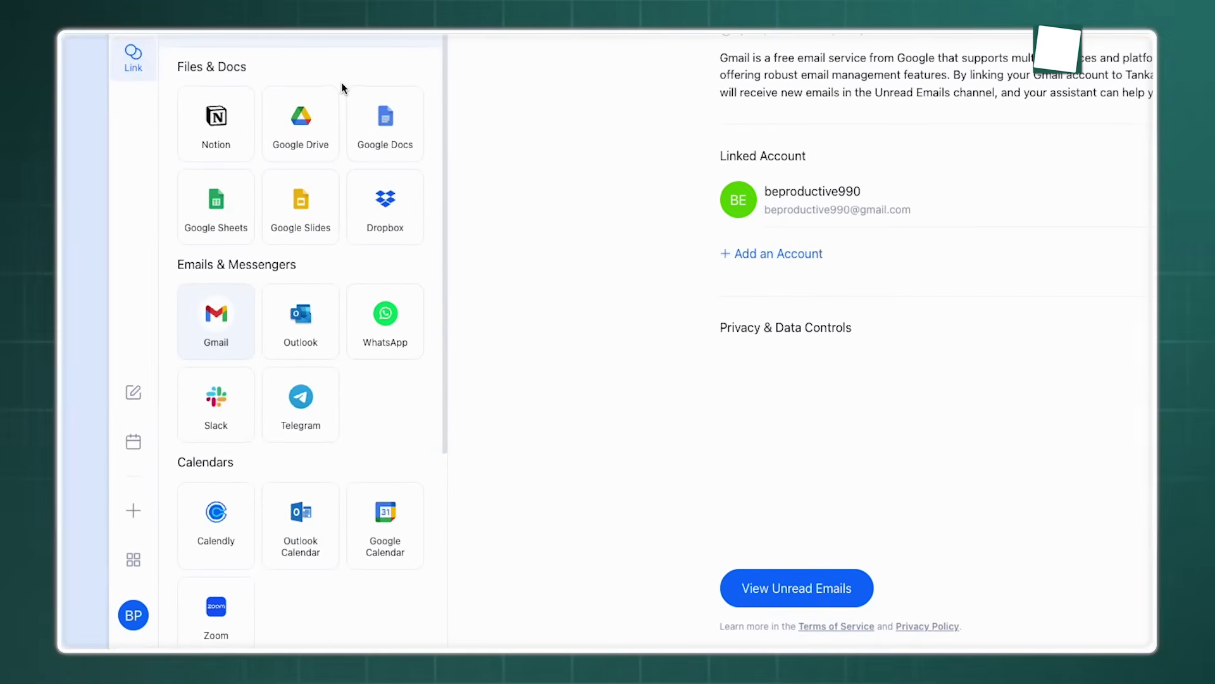
scroll(343, 88, down, 1)
scroll(343, 89, down, 1)
scroll(343, 89, down, 1)
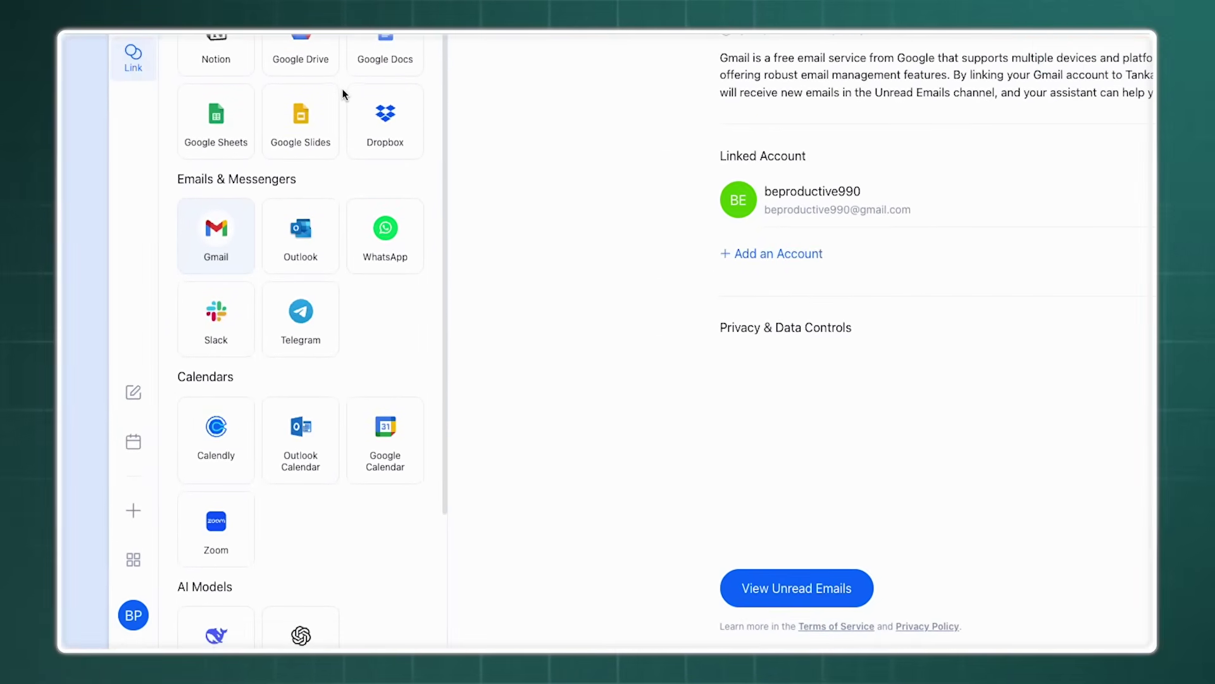
scroll(342, 88, down, 1)
scroll(342, 89, down, 1)
scroll(343, 88, down, 1)
scroll(343, 88, down, 1)
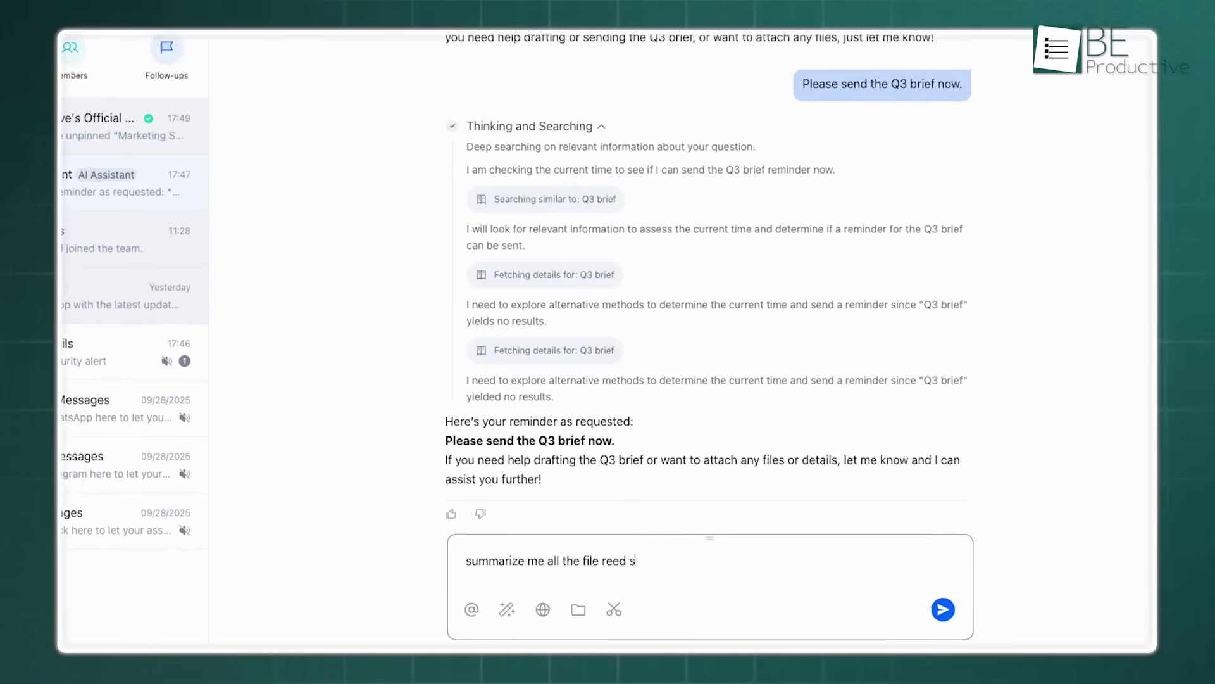
text(ent)
text( me today)
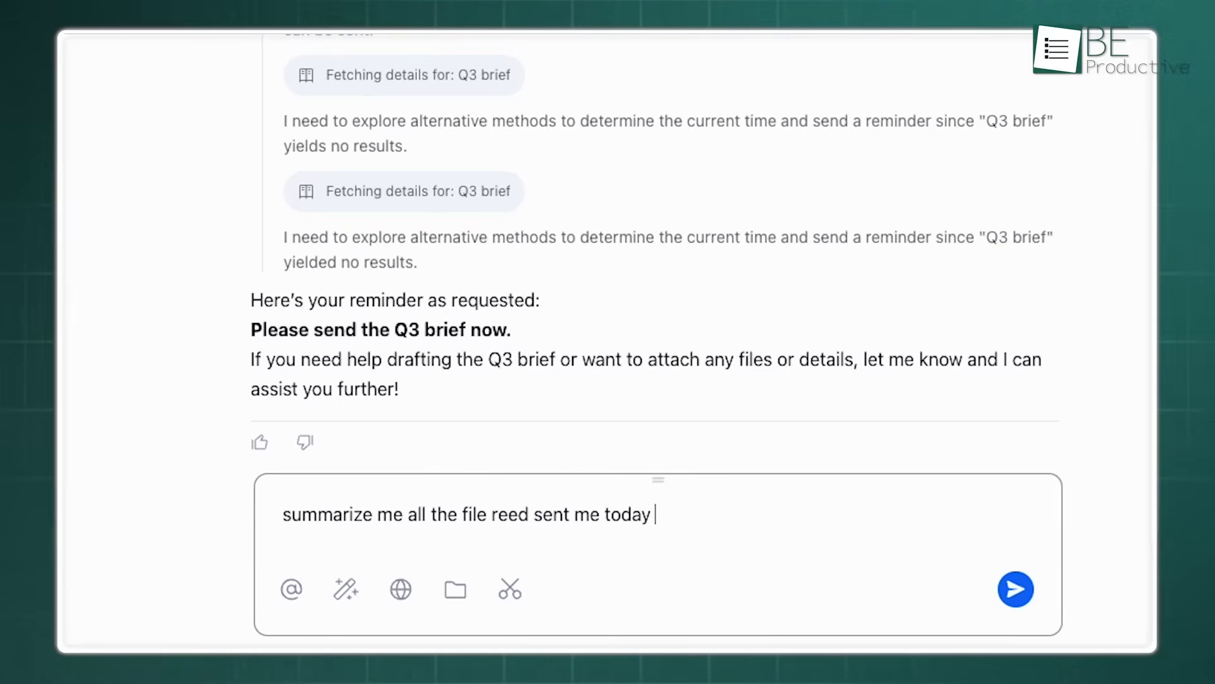
- Have the assistant summarise Reed's files from today and draft a company-tone reply email
key(Return)
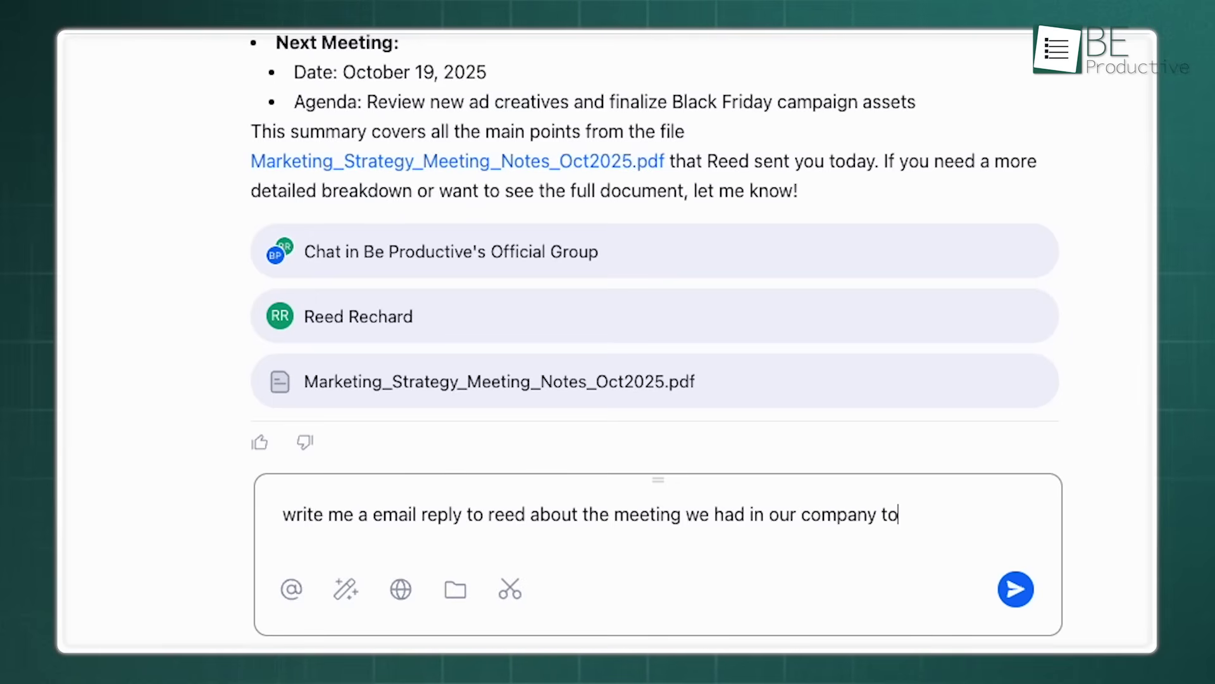
key(Return)
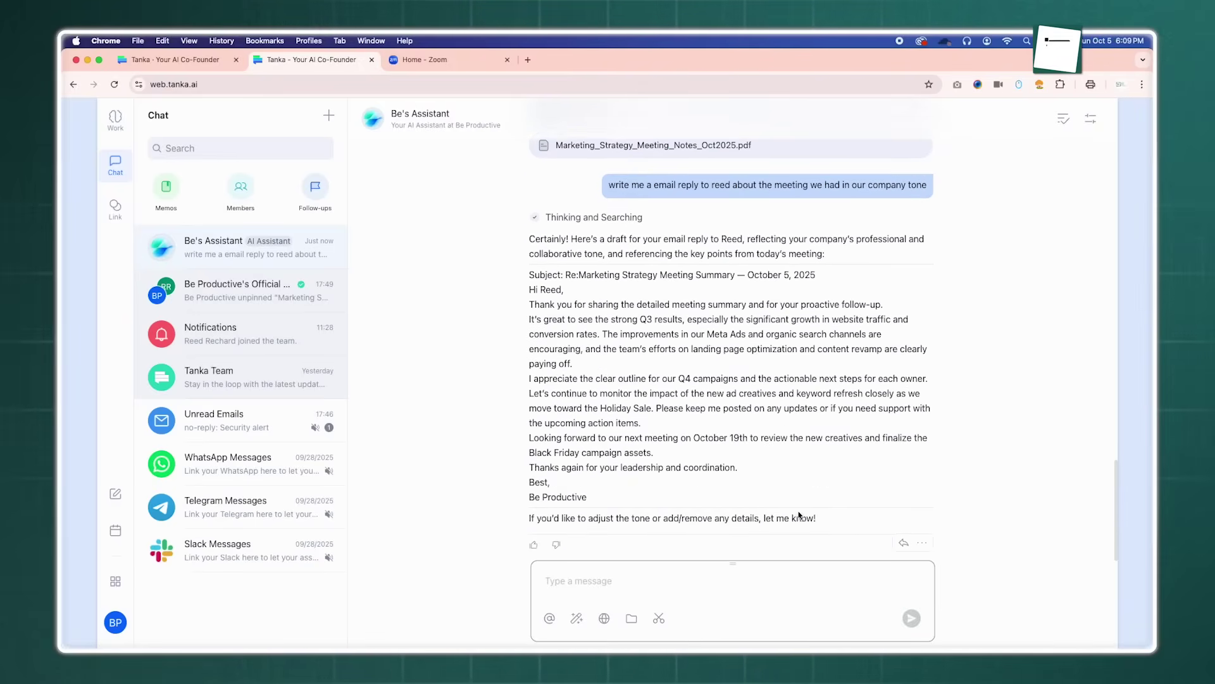
click(115, 207)
scroll(238, 427, down, 3)
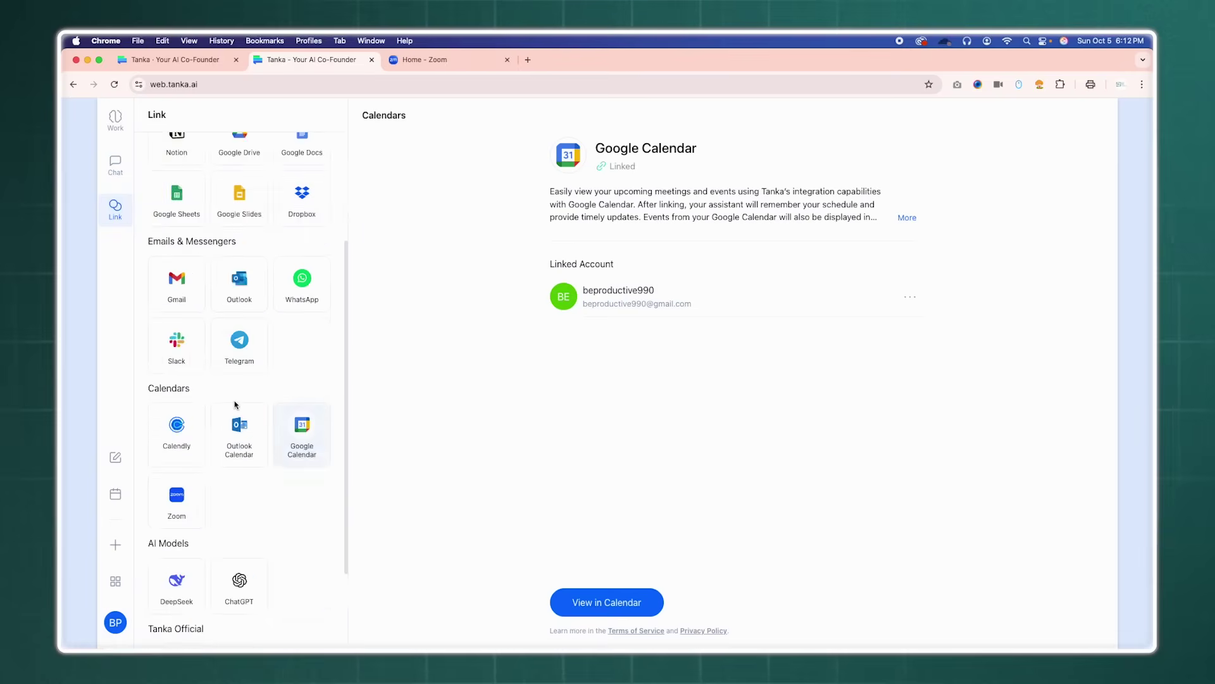
scroll(197, 536, down, 2)
click(180, 421)
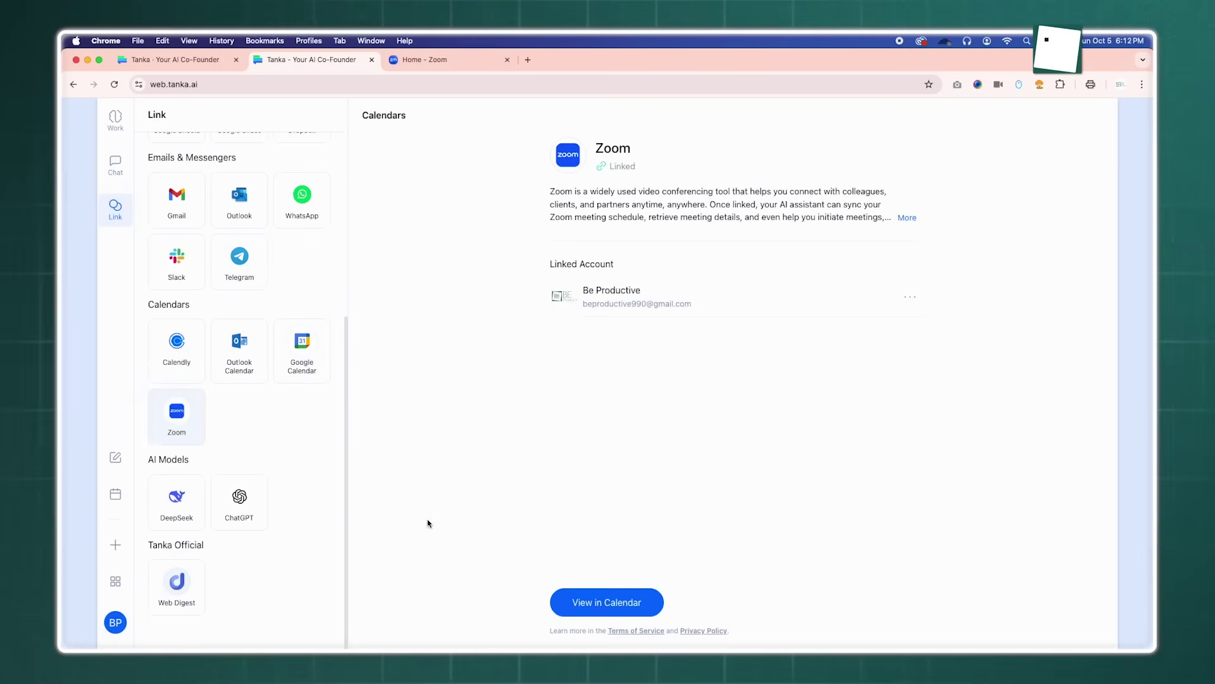
click(600, 603)
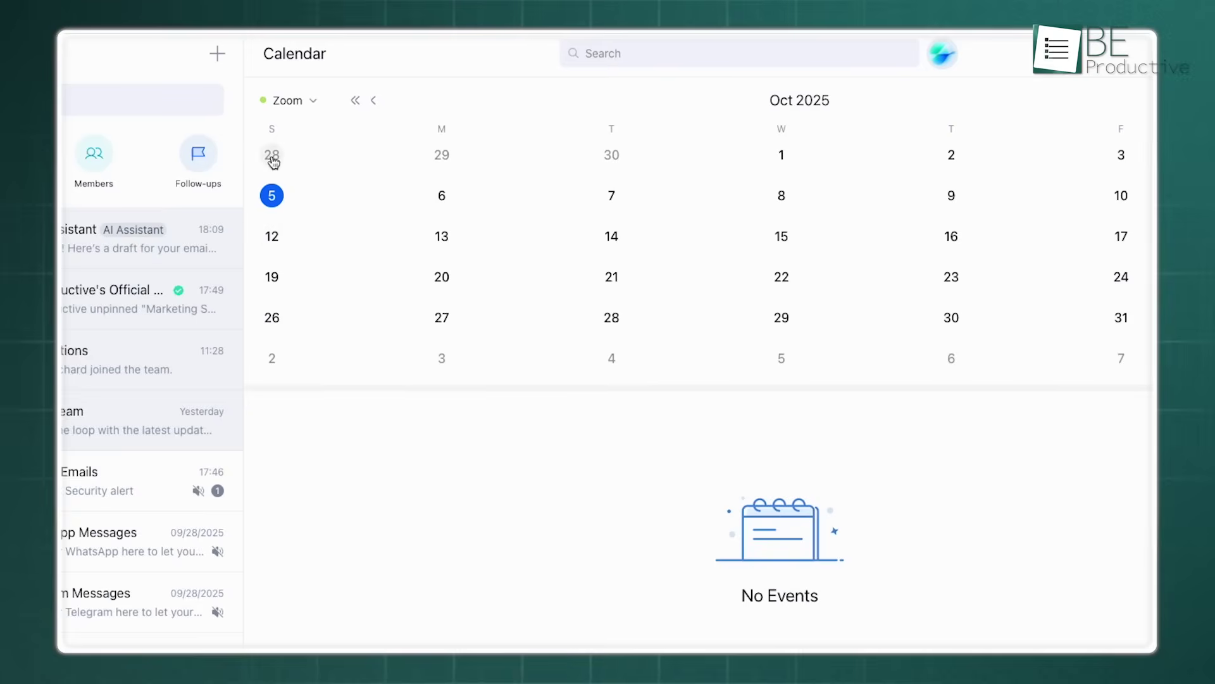
click(288, 105)
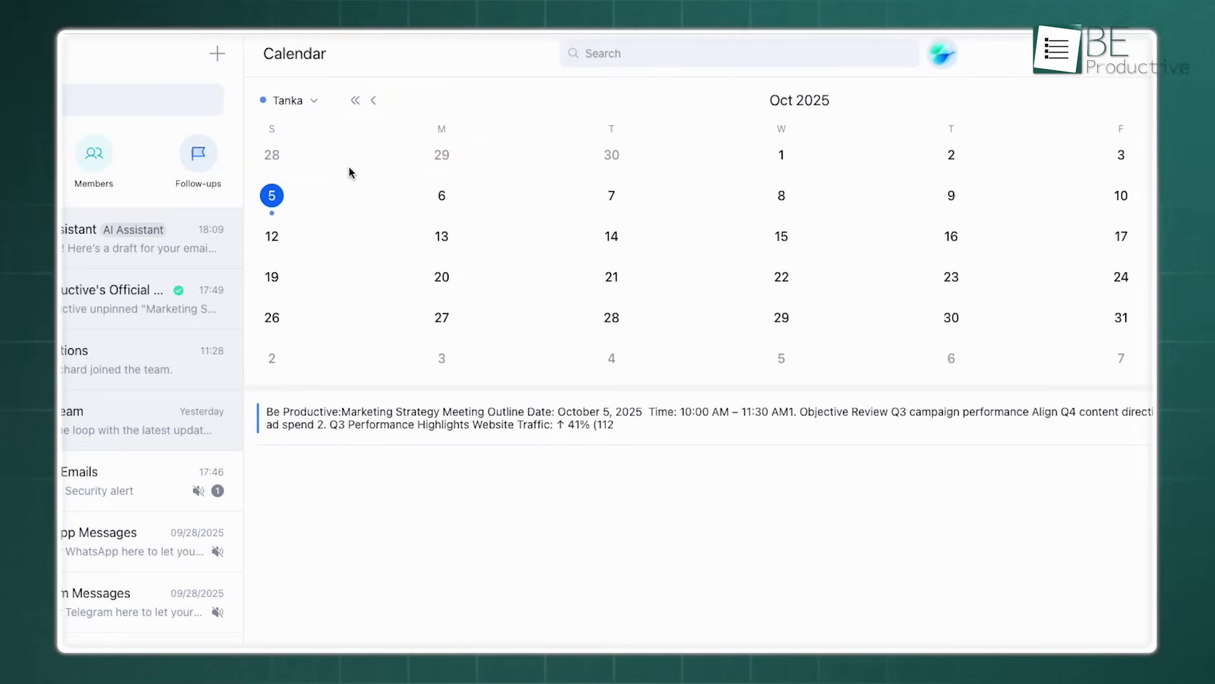
click(514, 427)
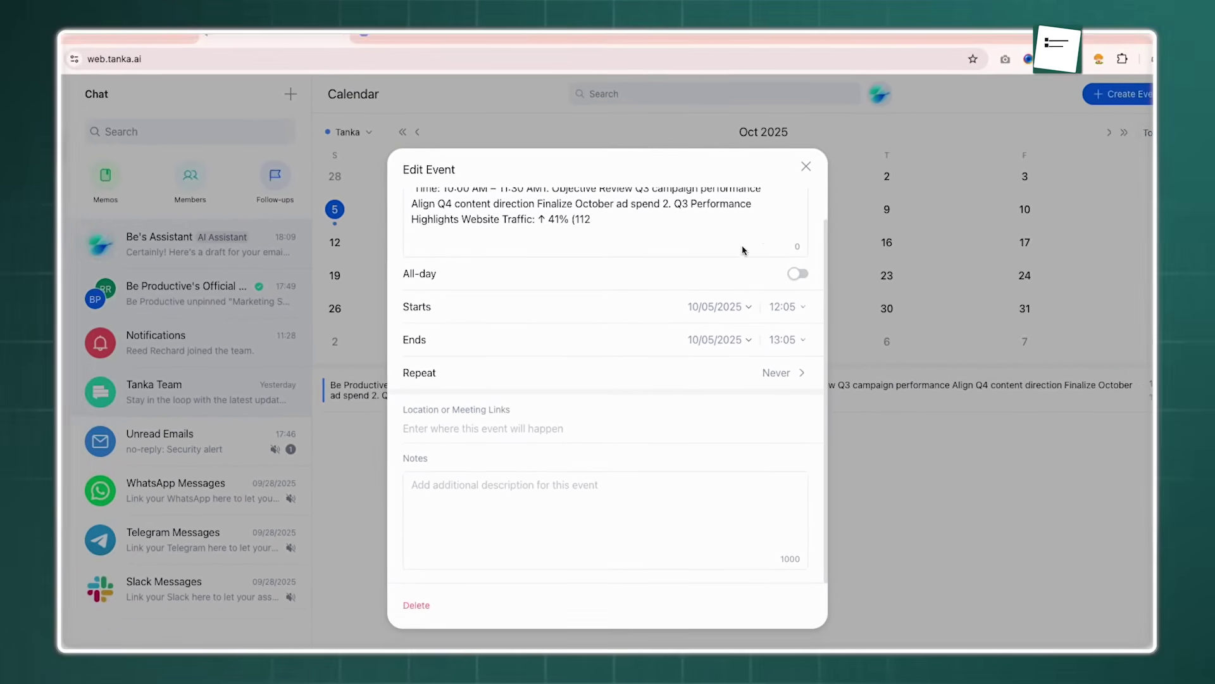
click(797, 172)
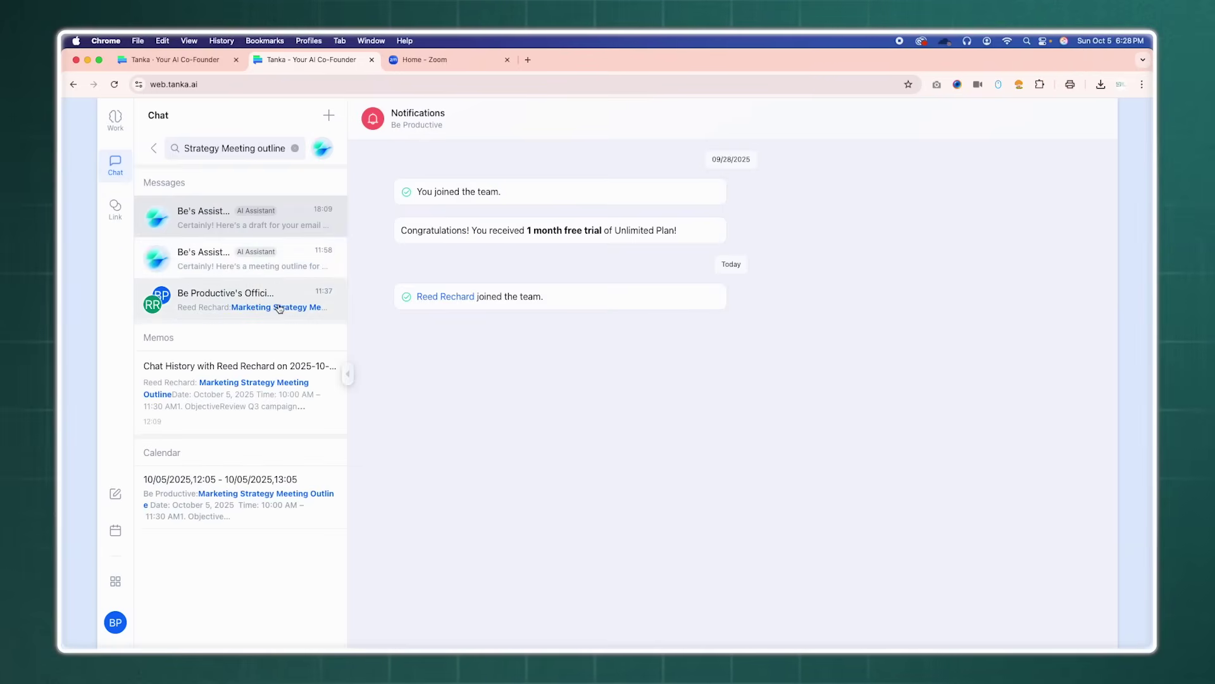
- Open Be Productive's Official Group and ask the assistant to 'make the Chat into an ppt'
click(278, 308)
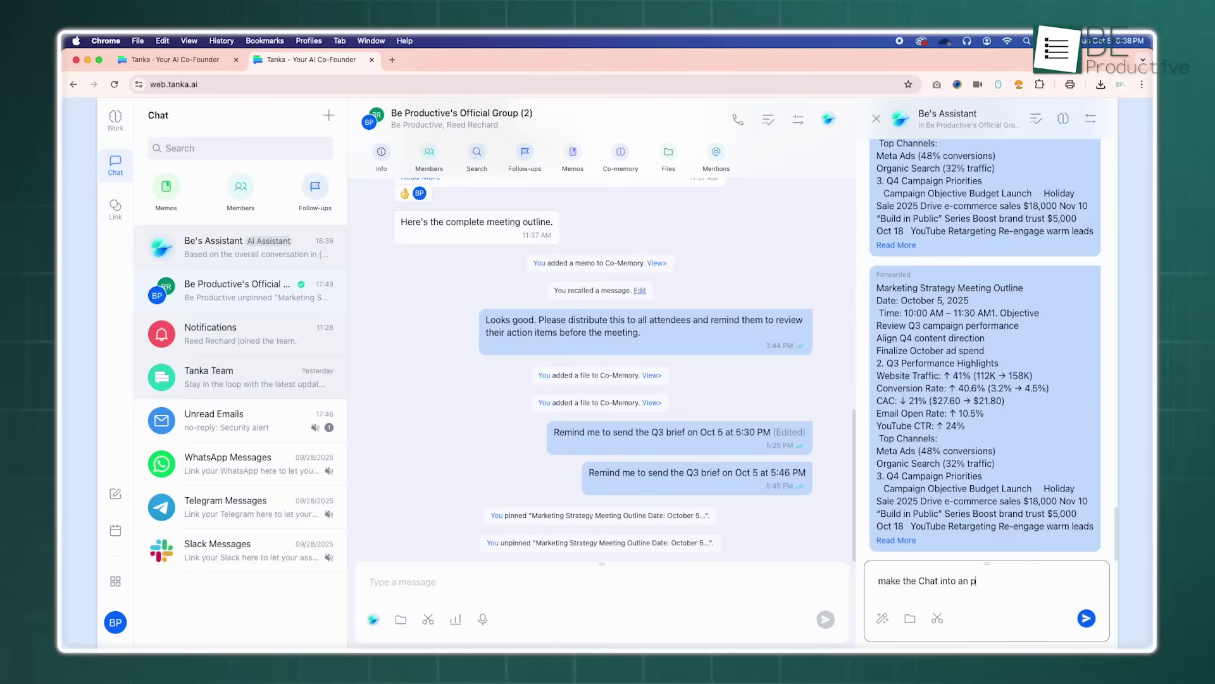
key(Return)
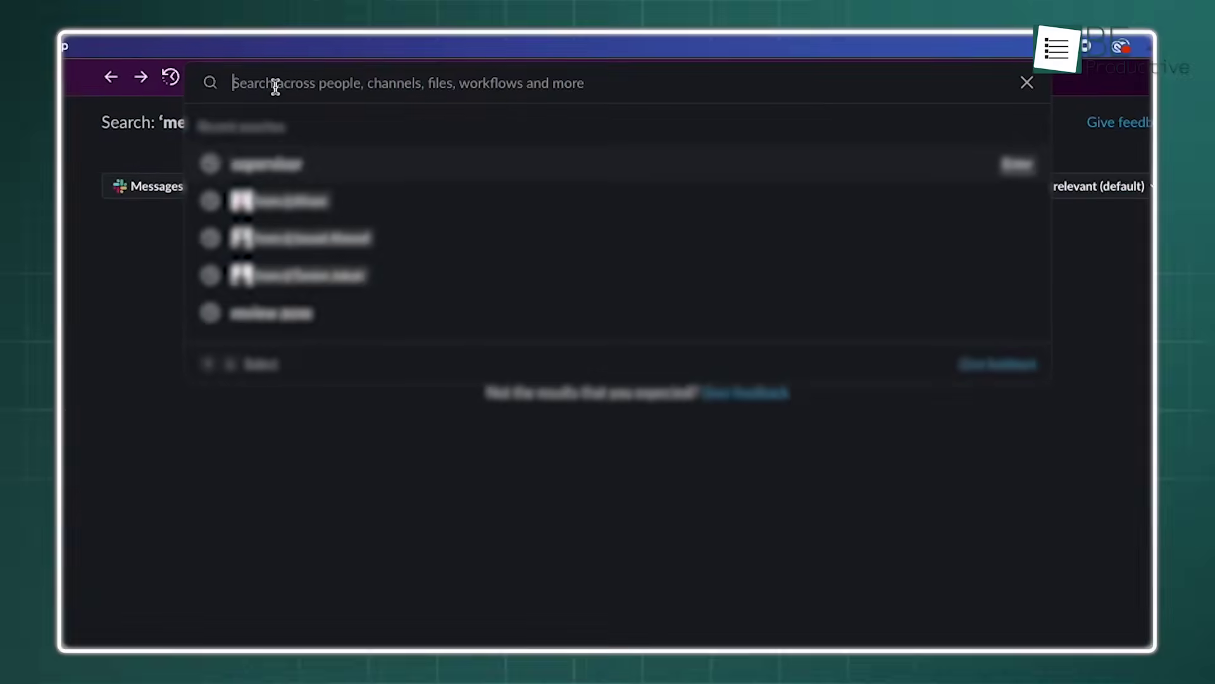
text(pdf)
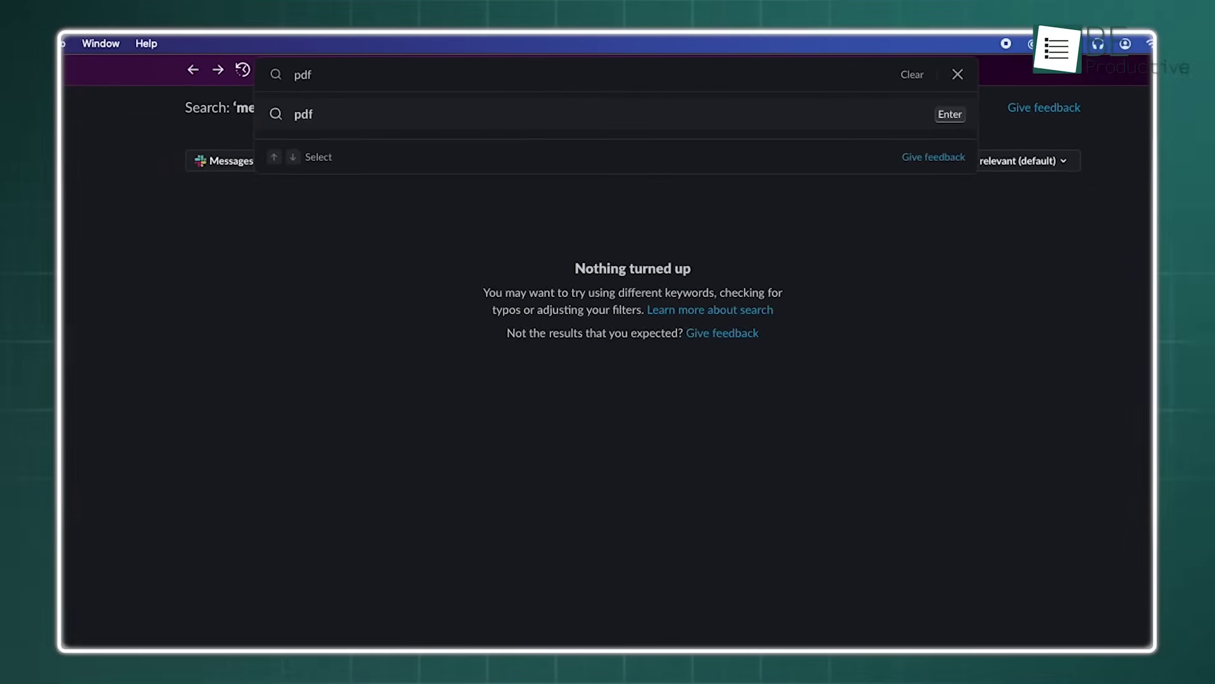
- Run the workspace search for 'pdf'
key(Return)
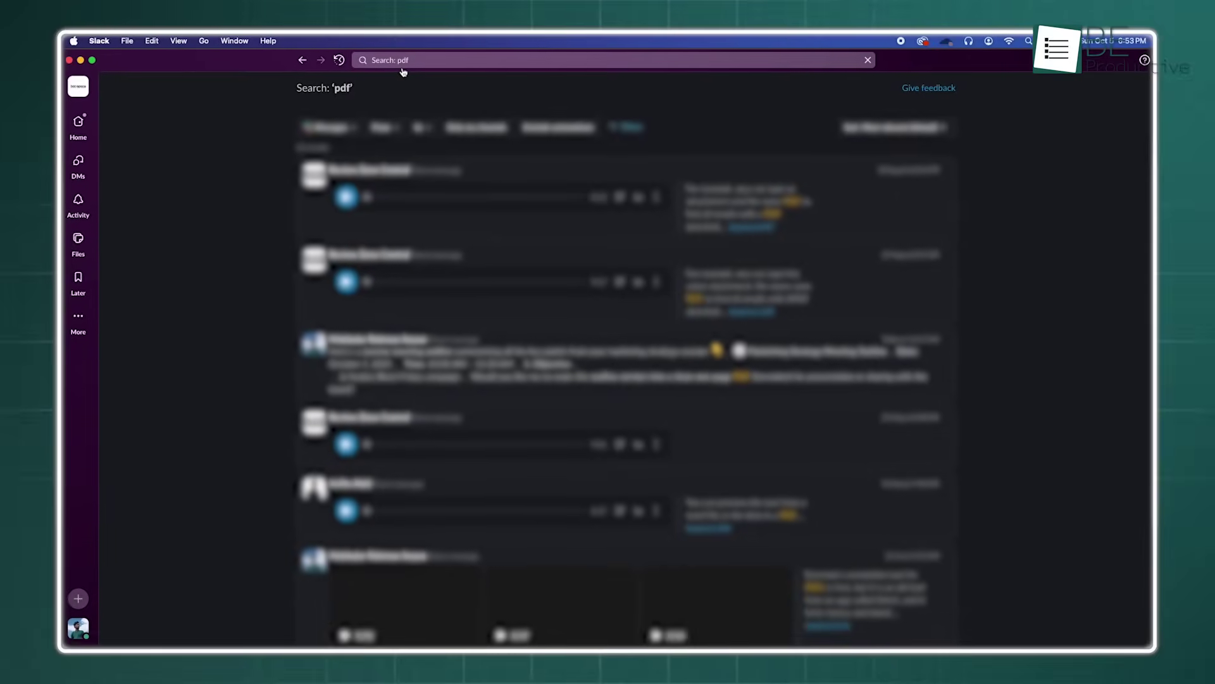
scroll(635, 190, down, 5)
scroll(634, 190, down, 4)
scroll(635, 190, down, 5)
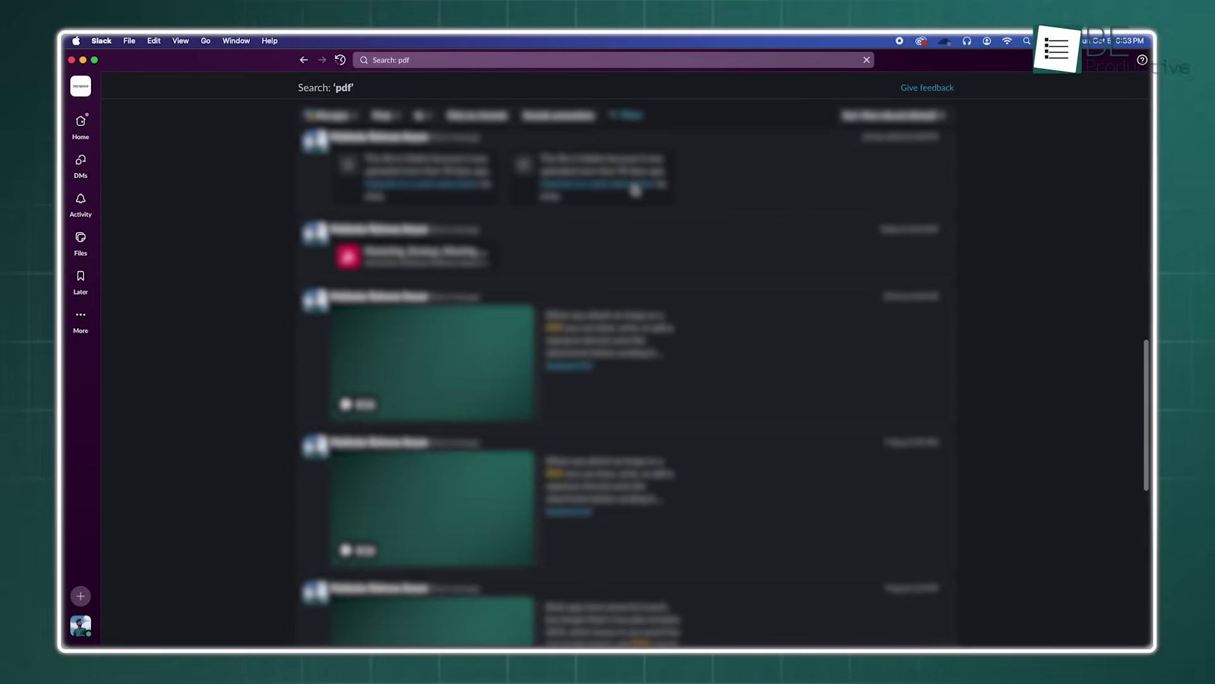
scroll(634, 190, down, 5)
scroll(635, 190, down, 1)
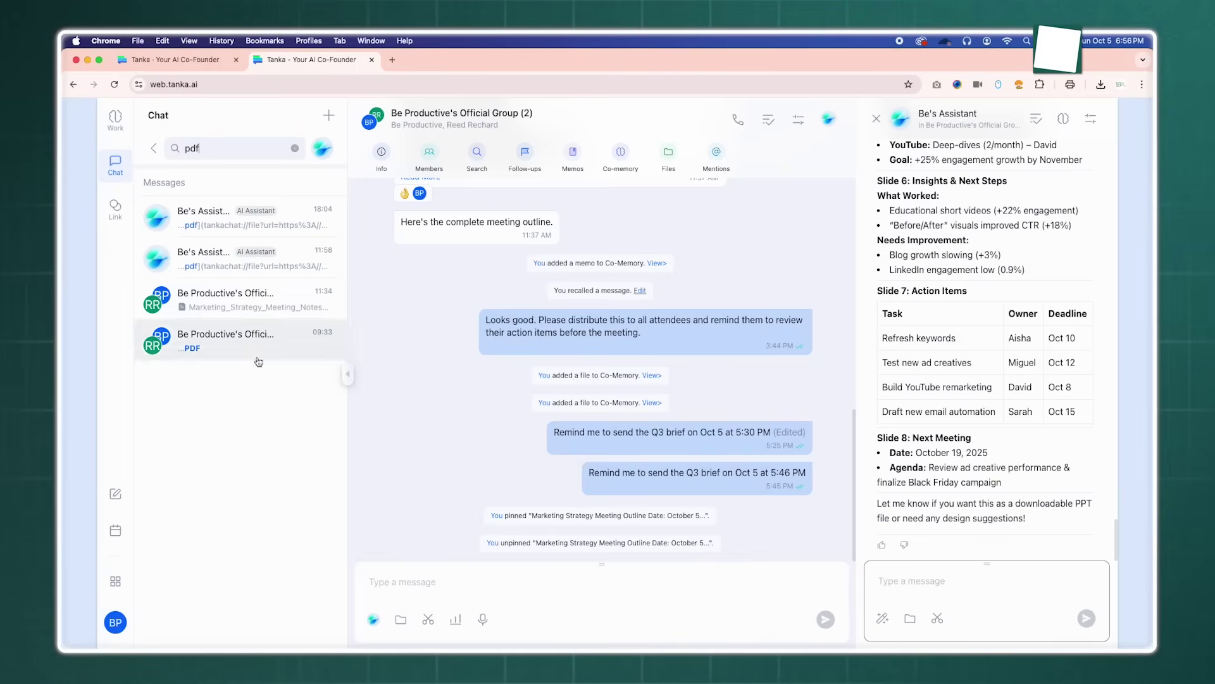
- Open the Be Productive's Official Group result showing the Marketing_Strategy PDF
click(249, 313)
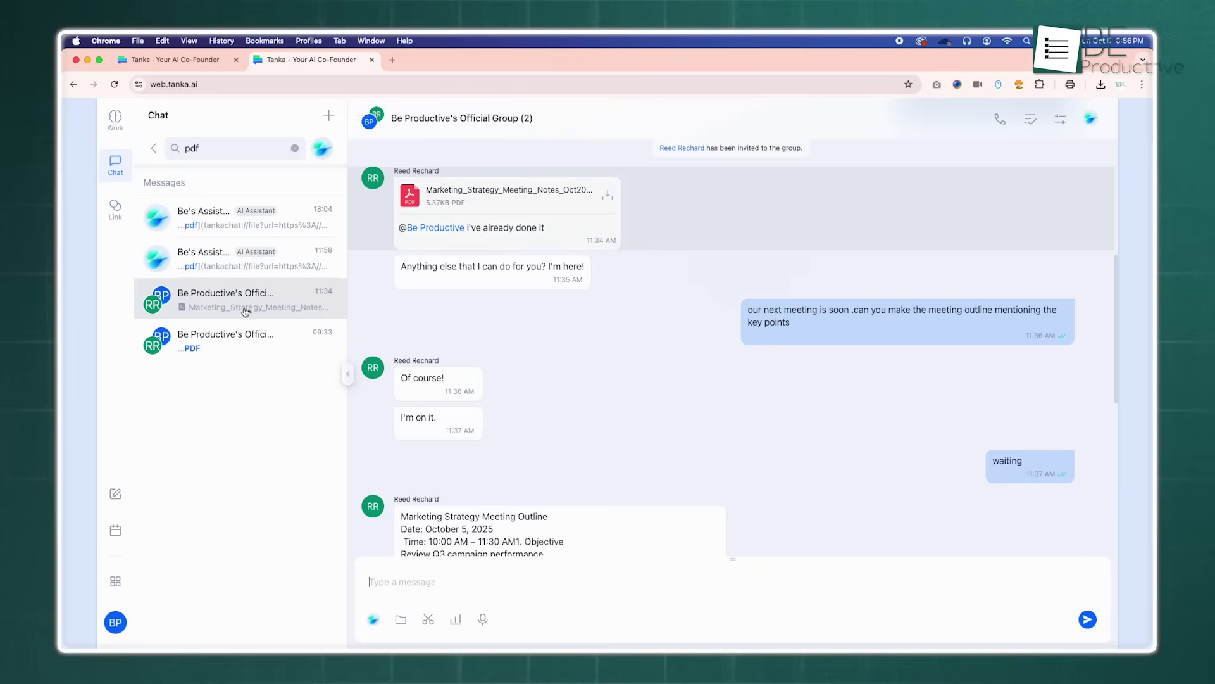